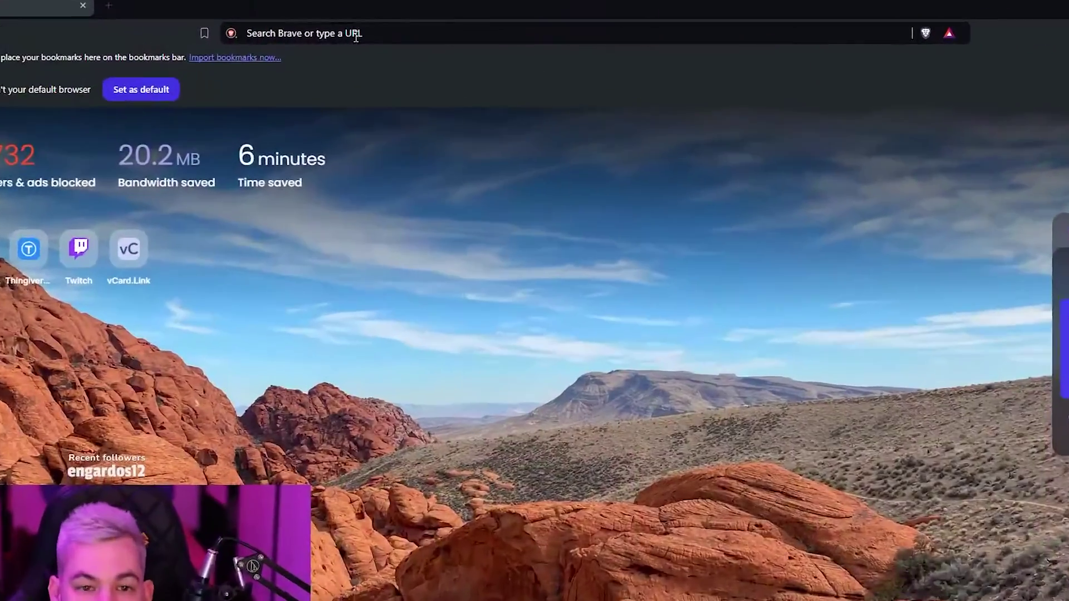
# Focus the address bar of the new Brave tab to enter the vCard.Link address.
pyautogui.click(357, 35)
# Go to vcard.link, scroll through the card-creation form, and select the Card name field.
pyautogui.write('vcard.link')
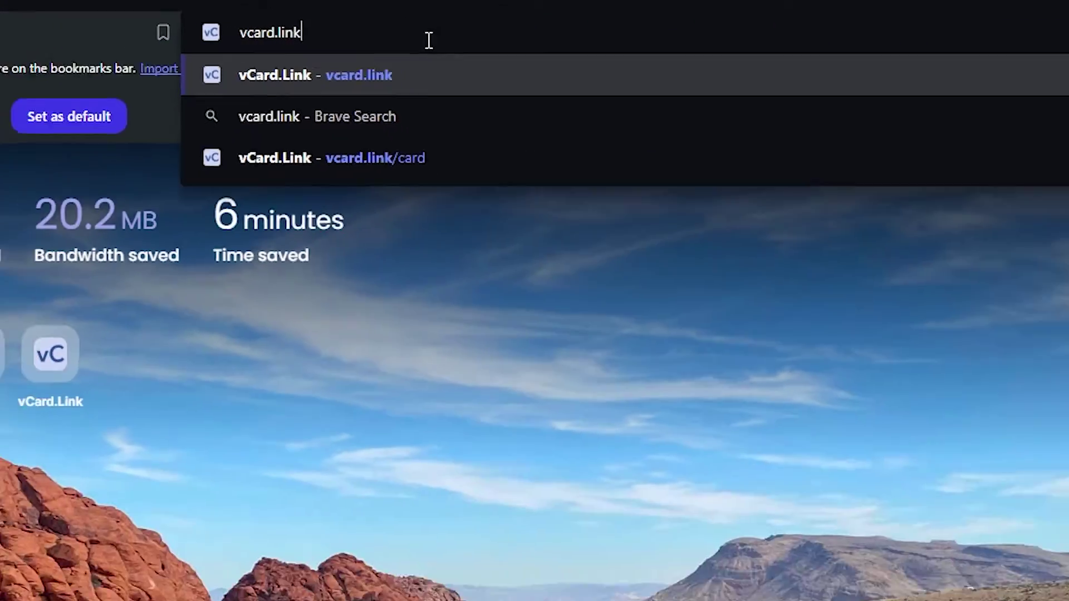
pyautogui.press('Return')
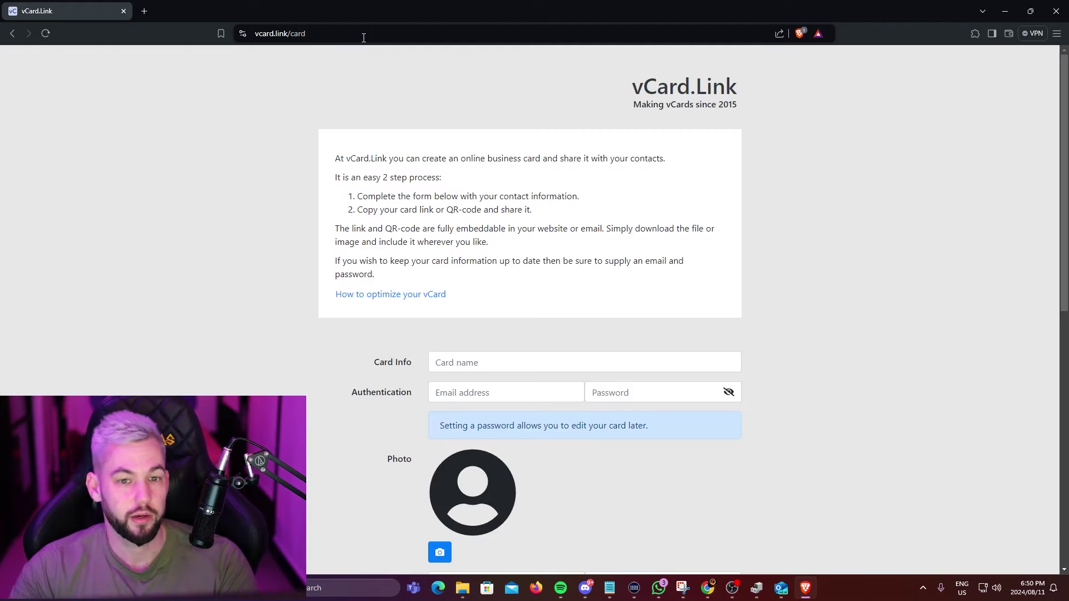
pyautogui.scroll(-10, 406, 210)
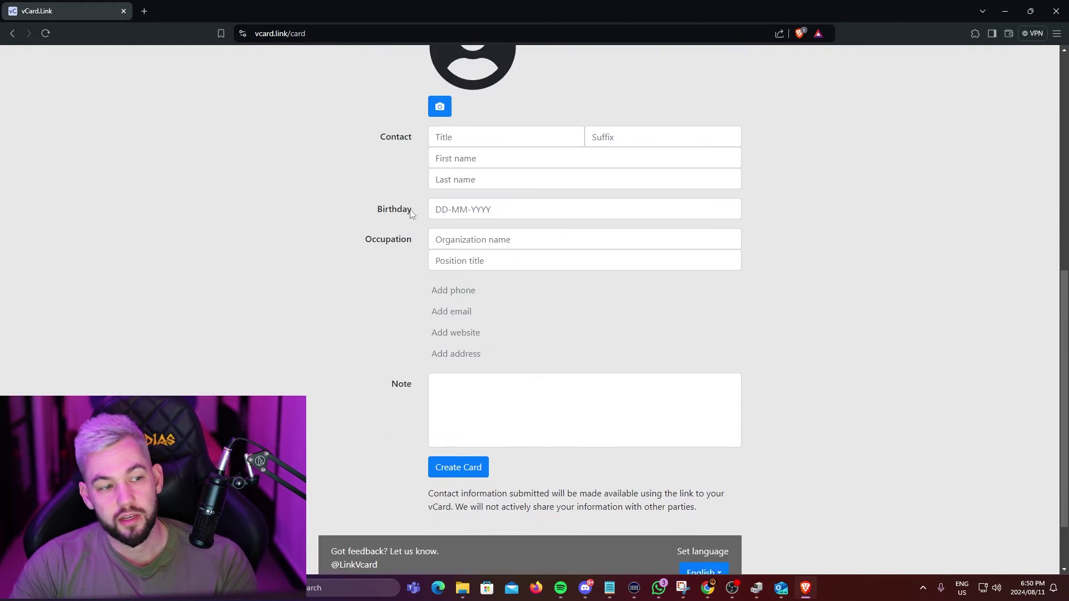
pyautogui.scroll(10, 346, 247)
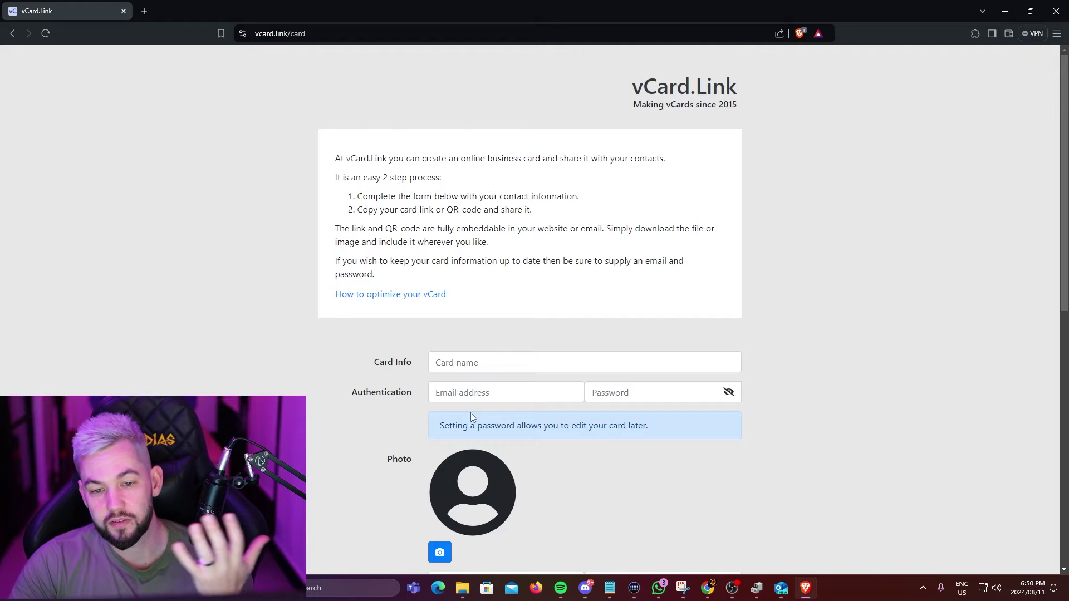
pyautogui.scroll(-9, 511, 422)
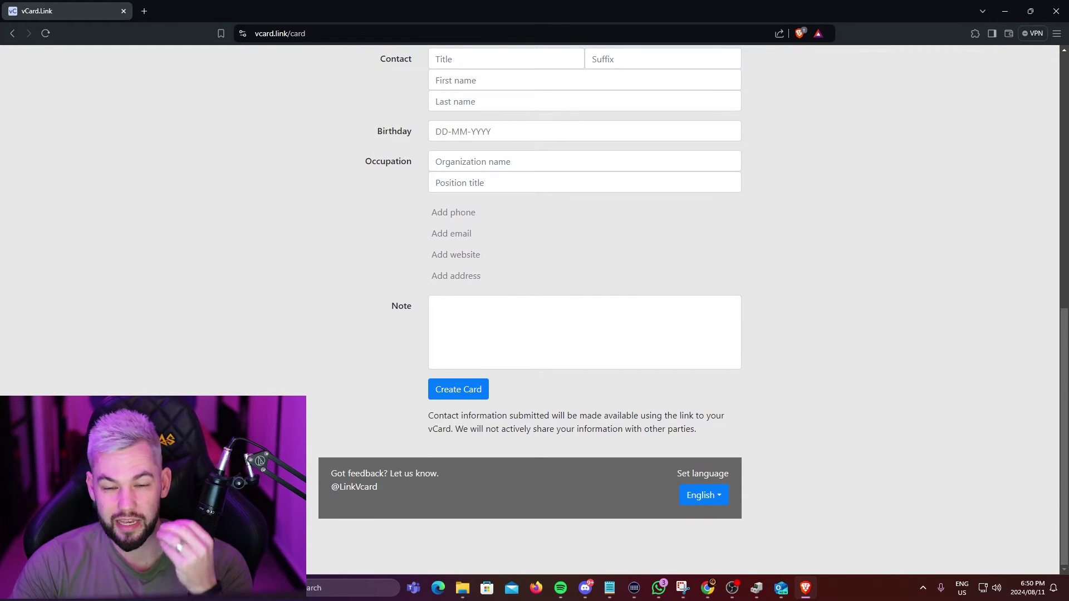
pyautogui.scroll(6, 528, 306)
pyautogui.scroll(3, 391, 375)
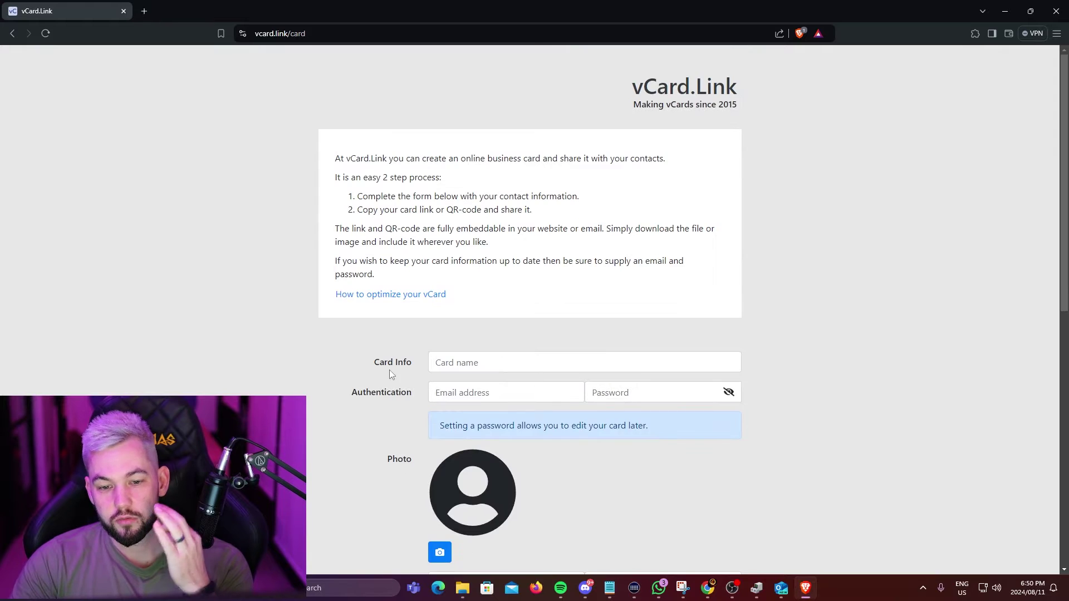
pyautogui.click(448, 361)
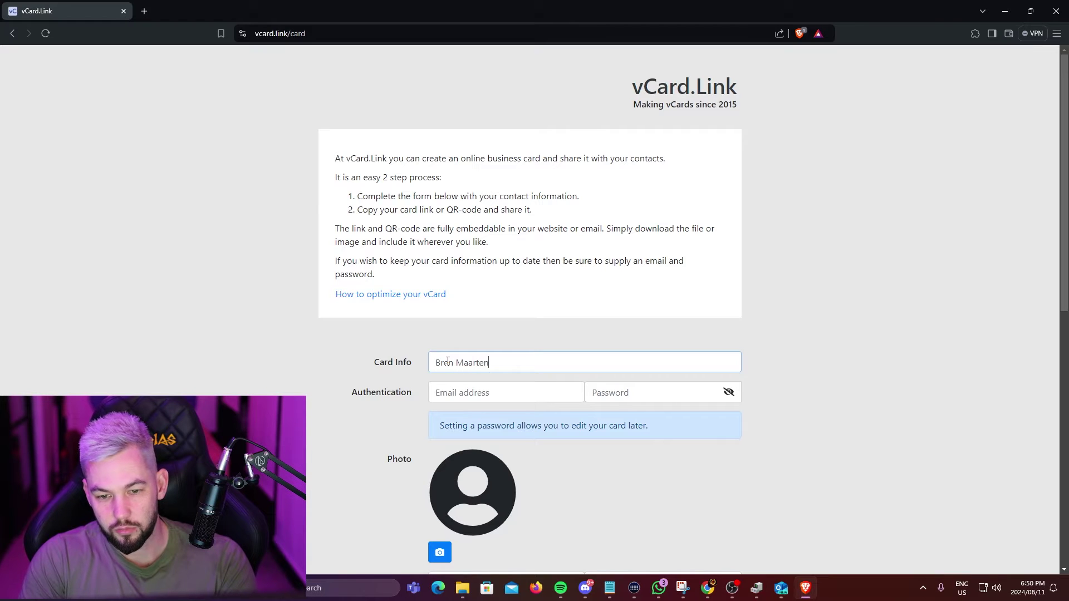
# Move to the e-mail field, then enter the account password in the Password field.
pyautogui.press('Tab')
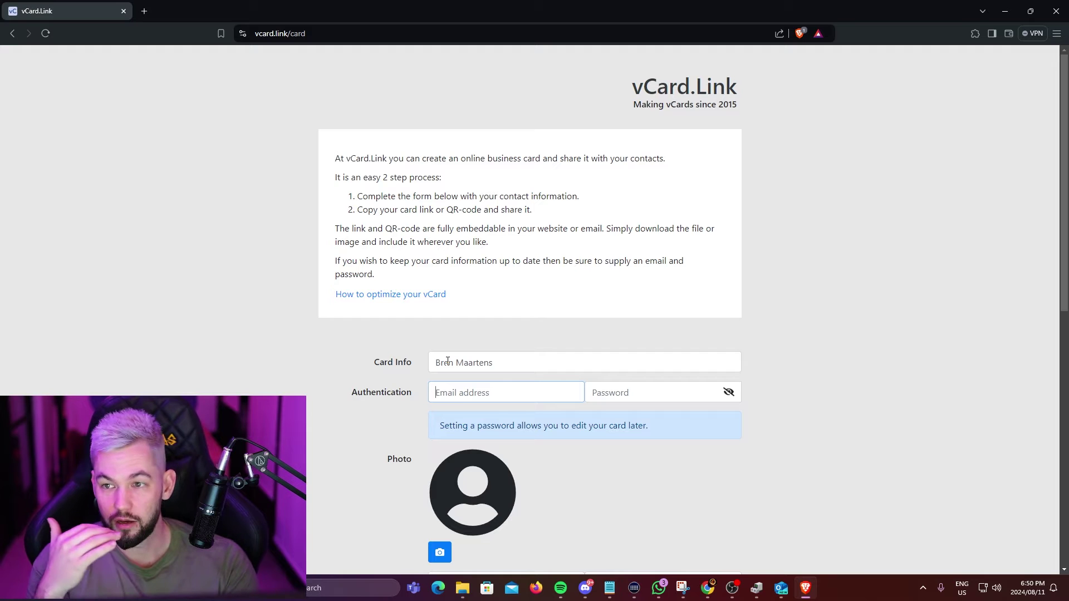
pyautogui.scroll(-8, 404, 367)
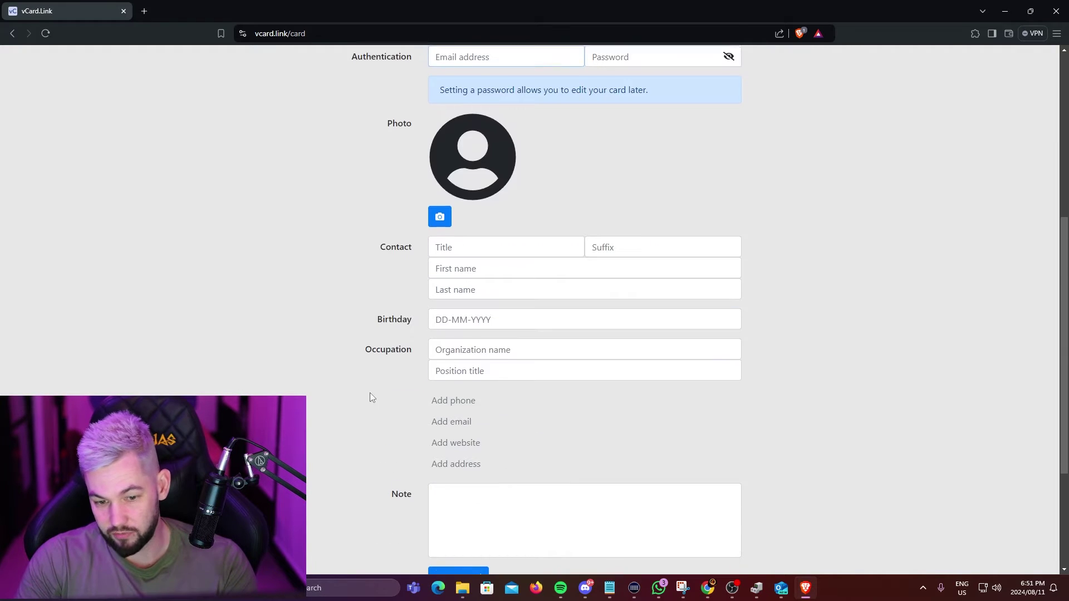
pyautogui.scroll(8, 335, 436)
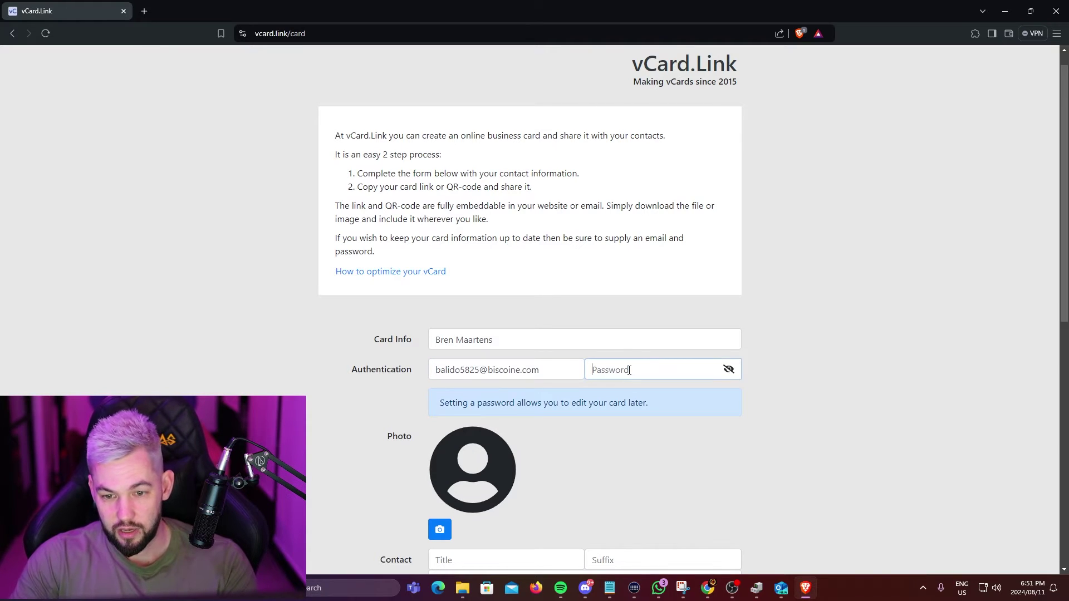
pyautogui.write('a')
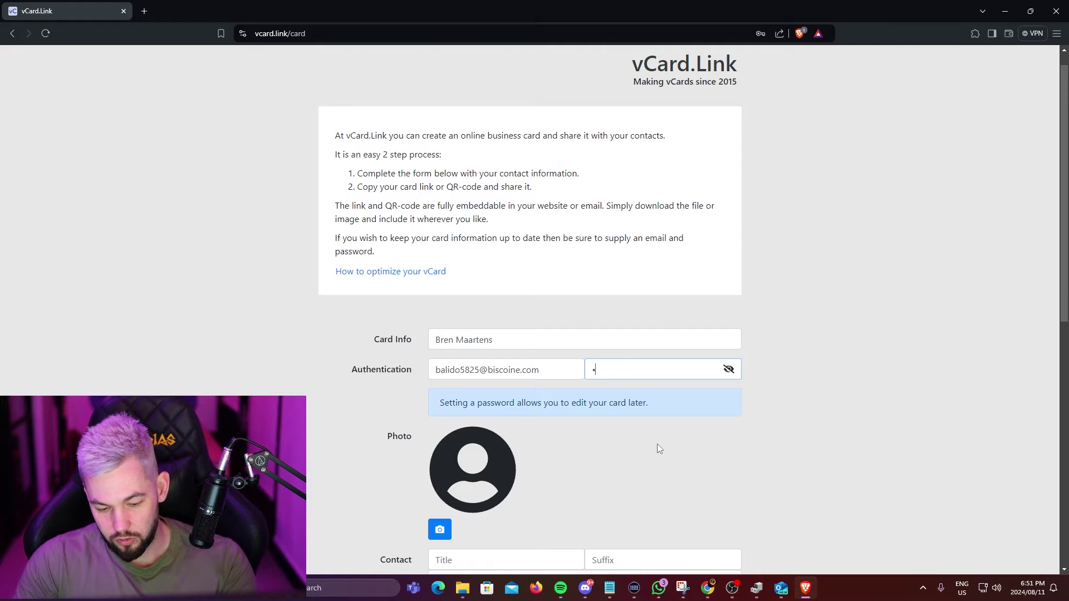
pyautogui.press('BackSpace')
pyautogui.write('Password12')
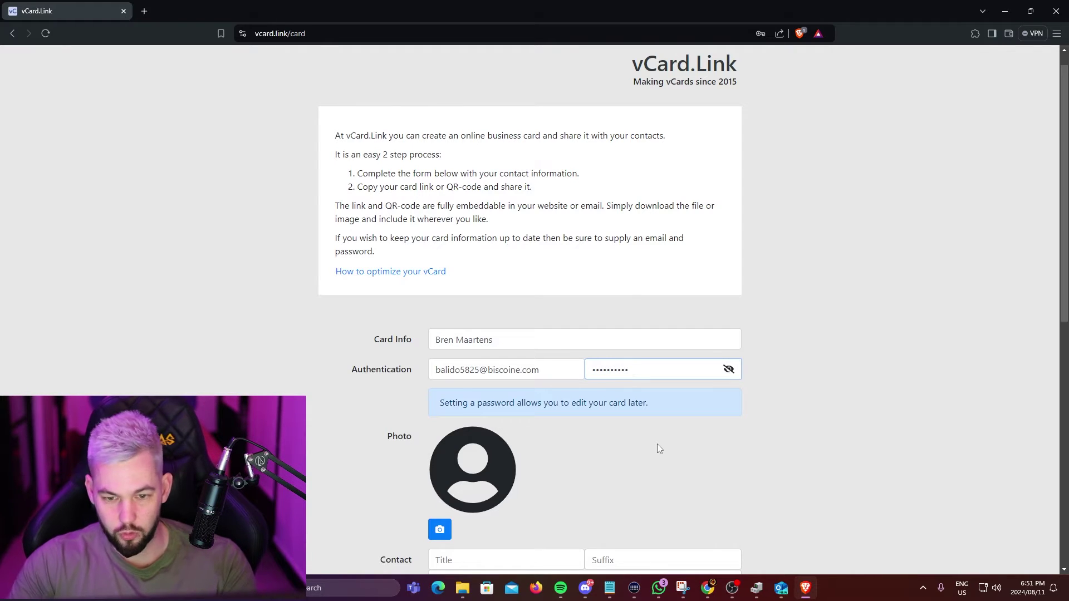
pyautogui.click(657, 449)
pyautogui.scroll(-4, 656, 448)
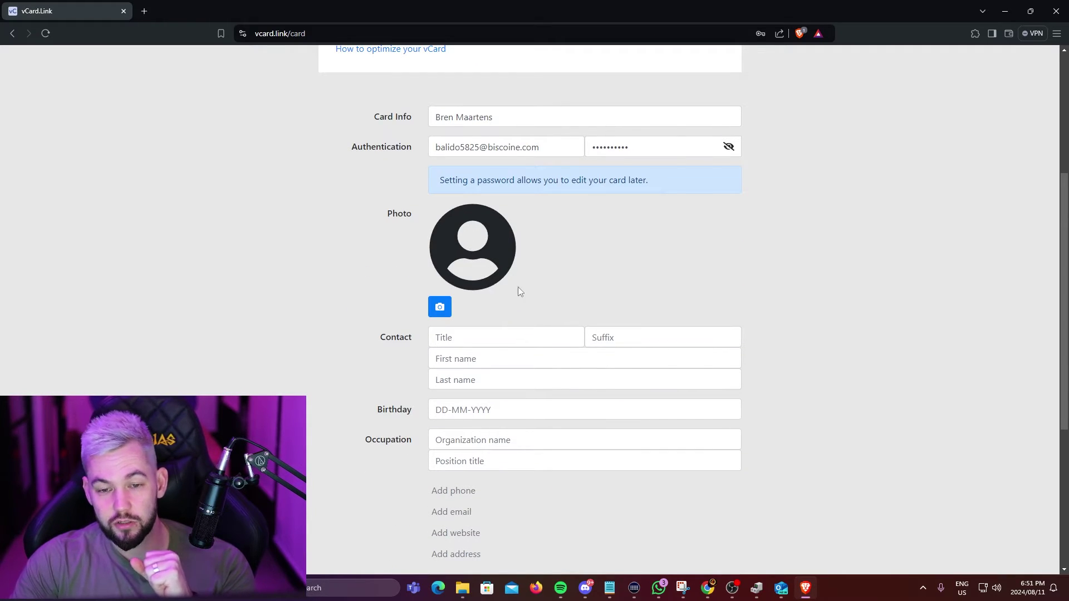
pyautogui.scroll(2, 518, 287)
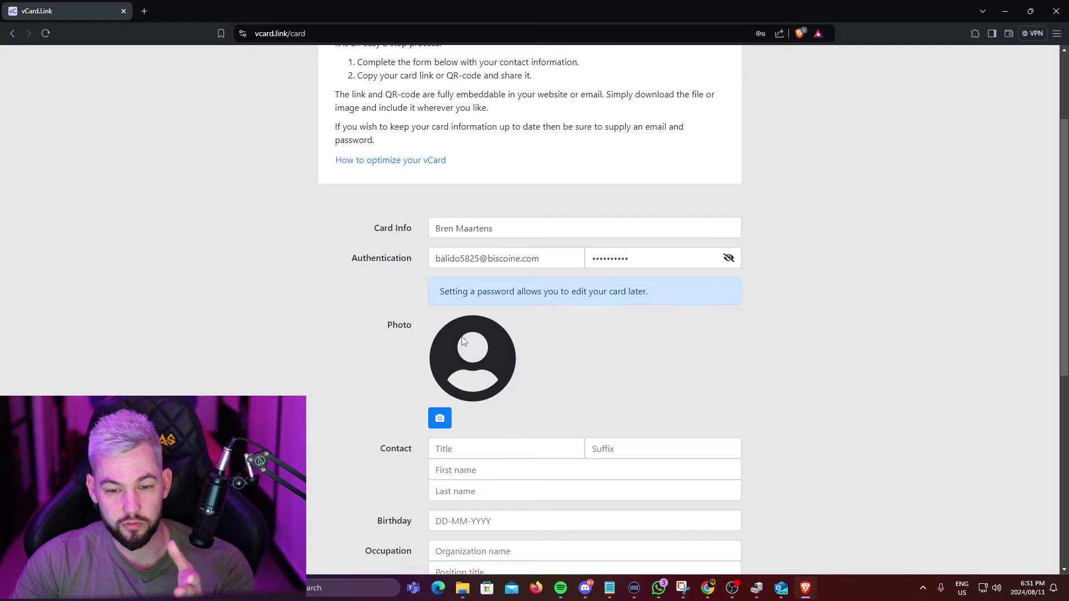
pyautogui.click(407, 163)
pyautogui.scroll(-4, 520, 301)
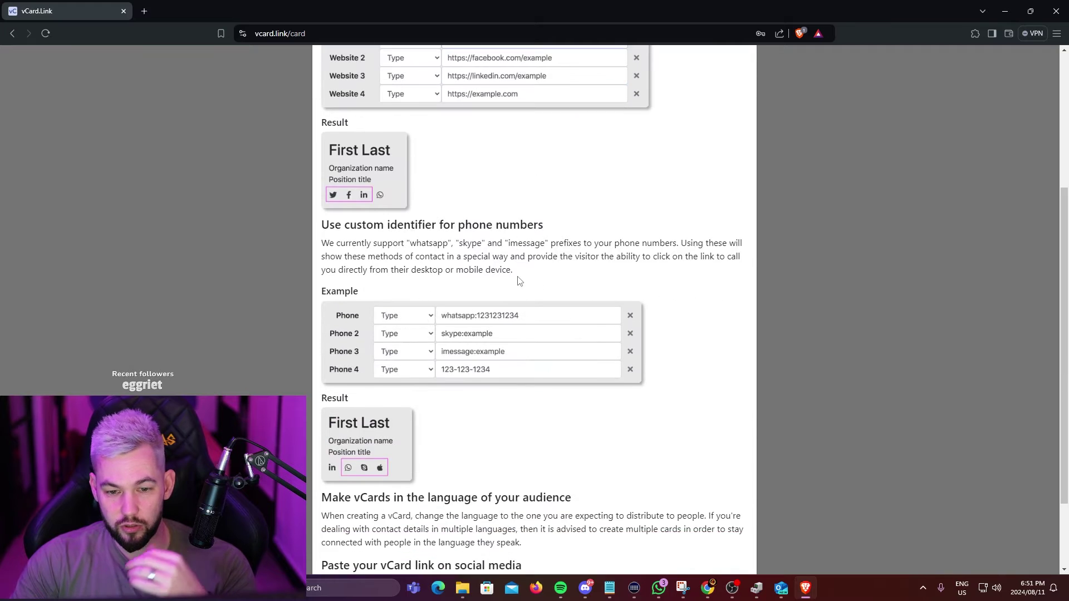
pyautogui.scroll(4, 523, 331)
pyautogui.click(743, 80)
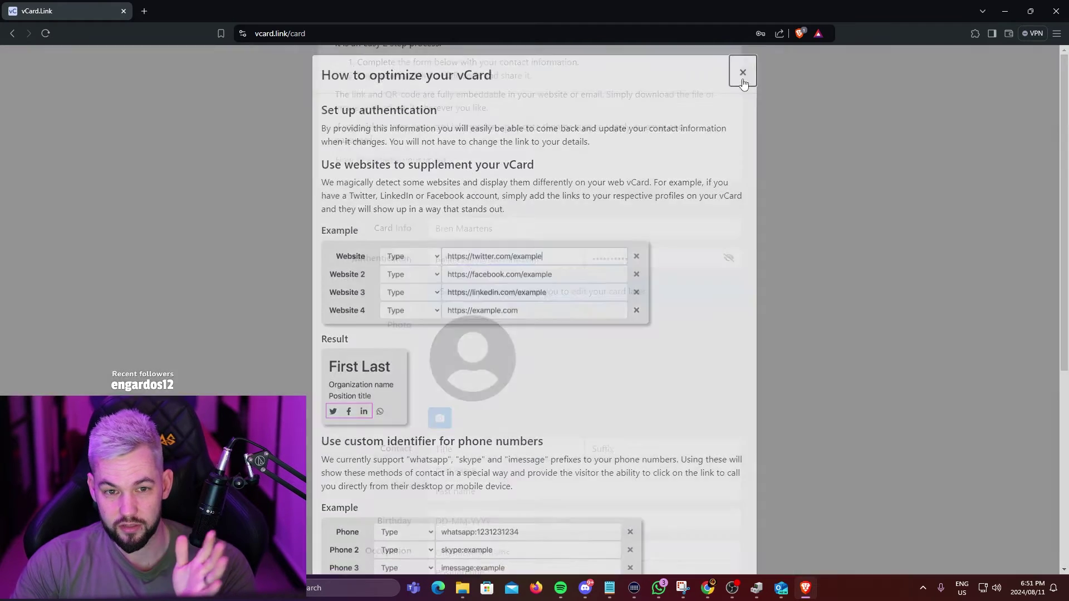
# Complete the contact's name fields and enter the birthday.
pyautogui.write('w')
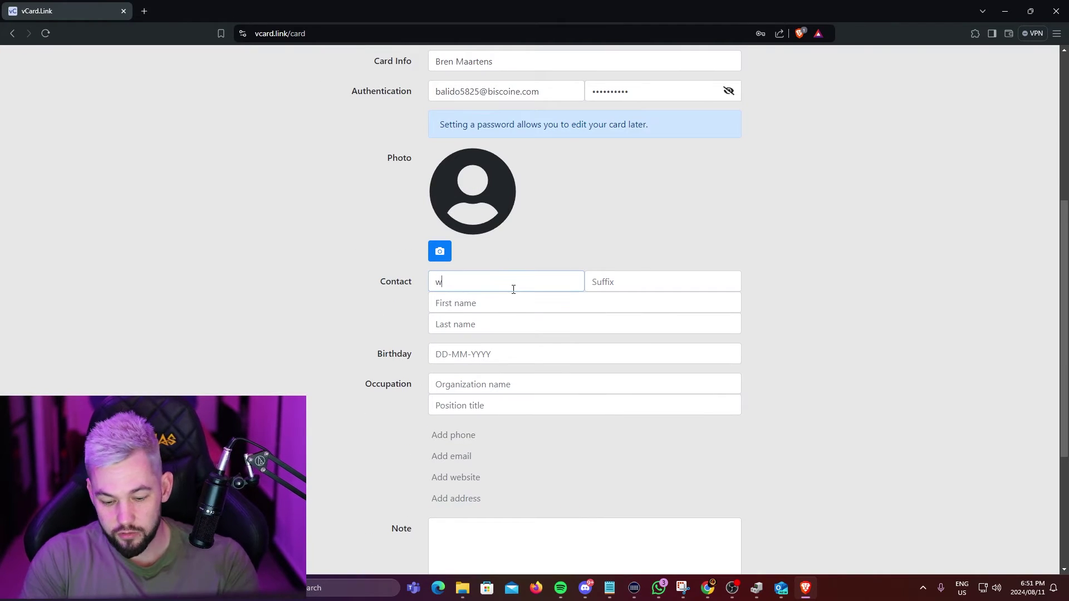
pyautogui.press('Tab')
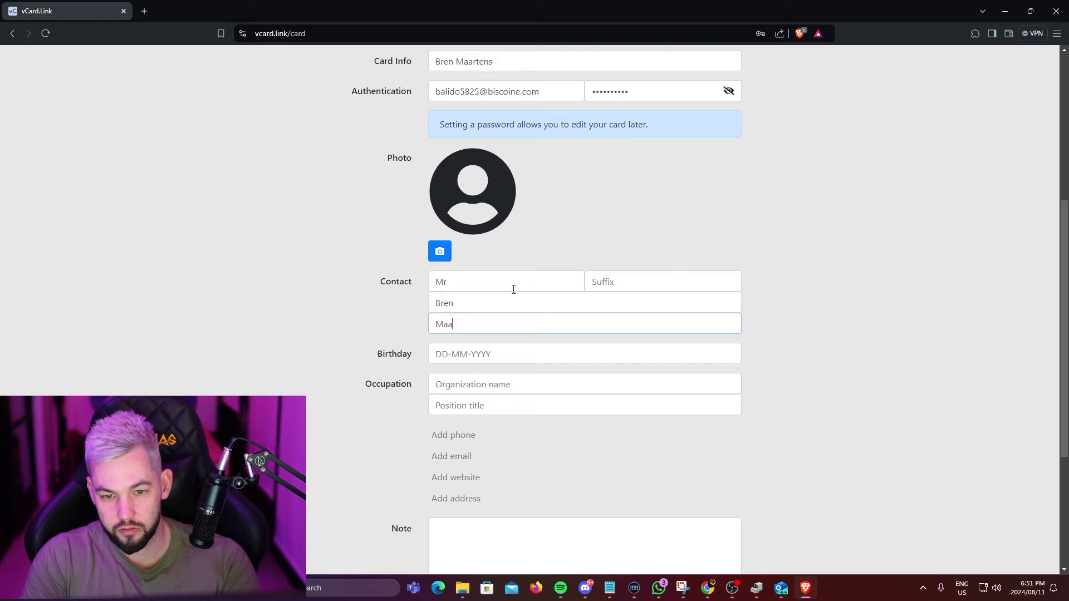
pyautogui.write('Maartens')
pyautogui.press('Tab')
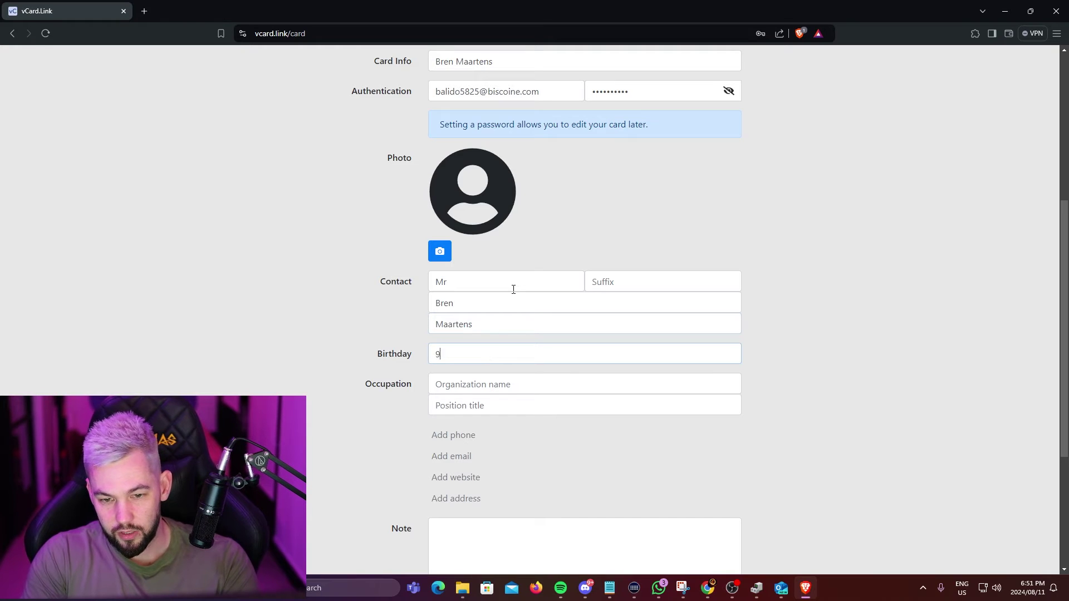
pyautogui.write('8-42-1002')
pyautogui.press('Tab')
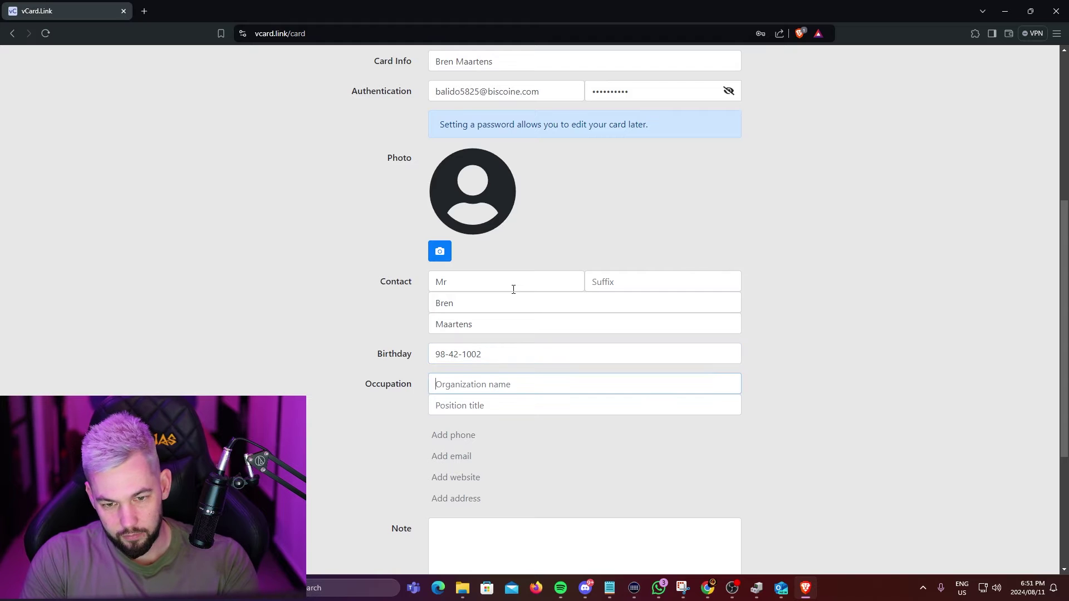
# Enter organization 'Cool Stuff Company' and position title 'The guy with the cool stuff'.
pyautogui.write('Coo')
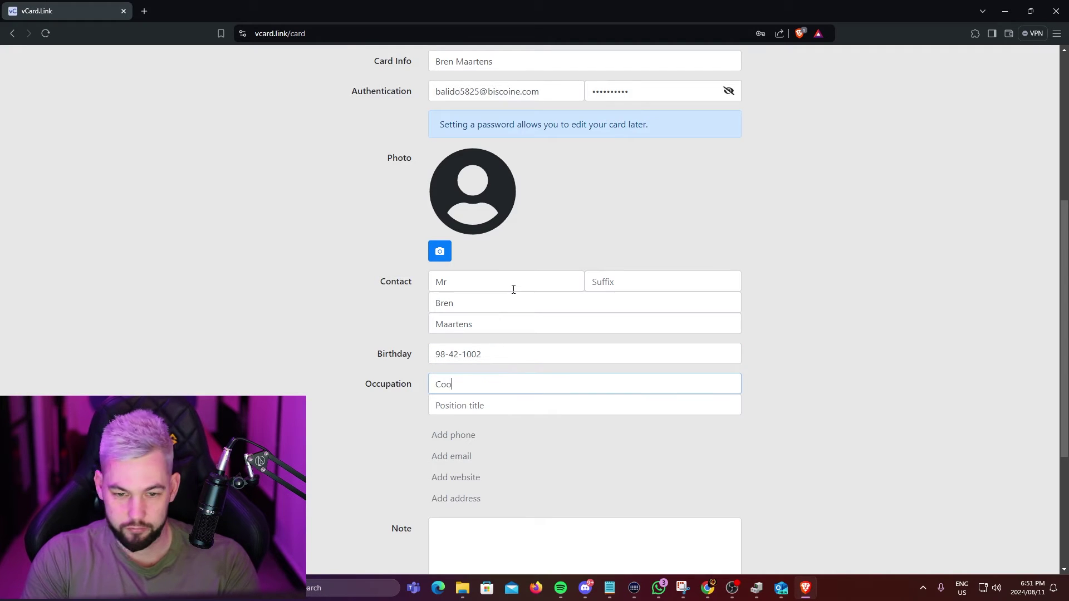
pyautogui.write('l Stuff')
pyautogui.press('BackSpace')
pyautogui.write('f Copma')
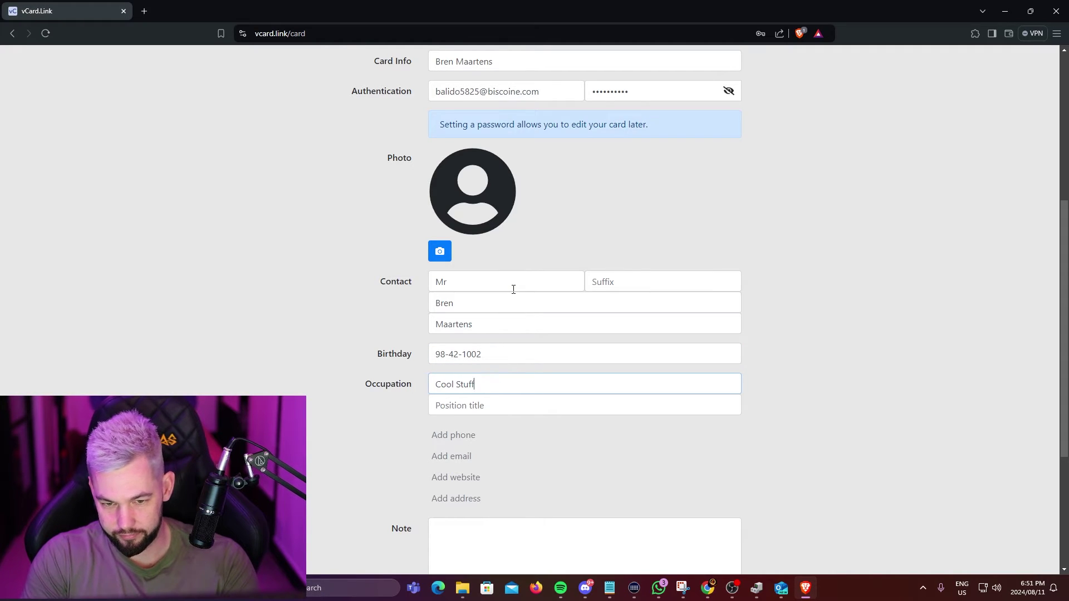
pyautogui.press('BackSpace')
pyautogui.press('BackSpace')
pyautogui.press('BackSpace')
pyautogui.write('mpa')
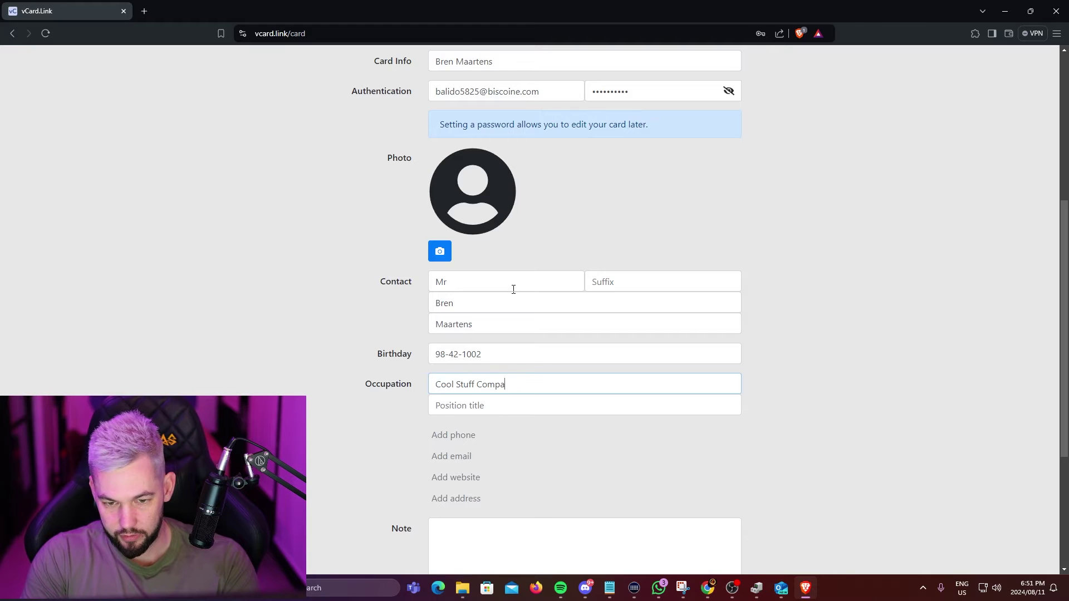
pyautogui.write('ny')
pyautogui.press('Tab')
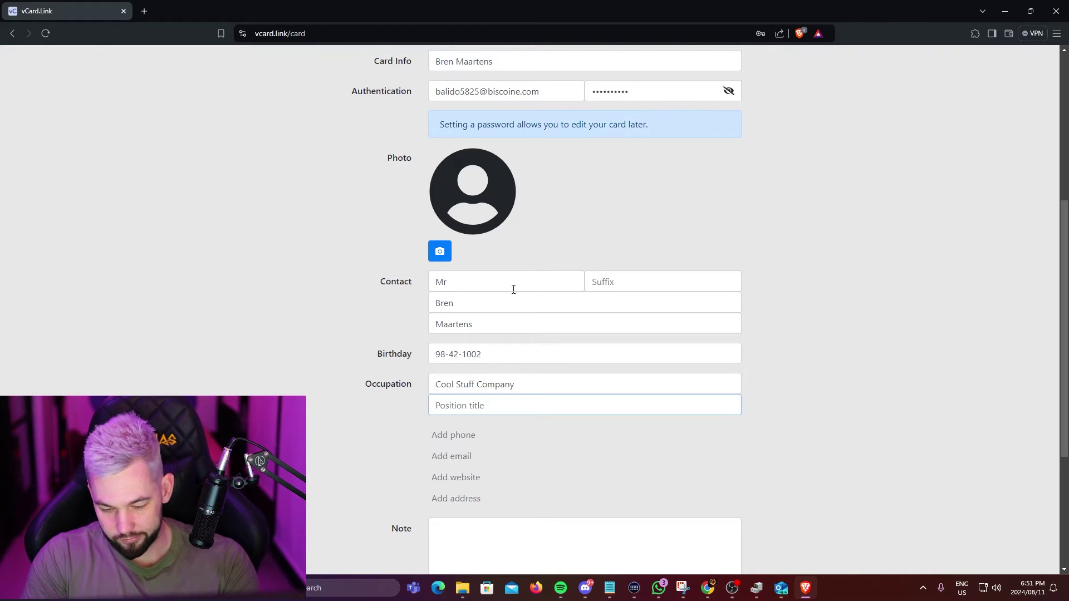
pyautogui.write('The guy with')
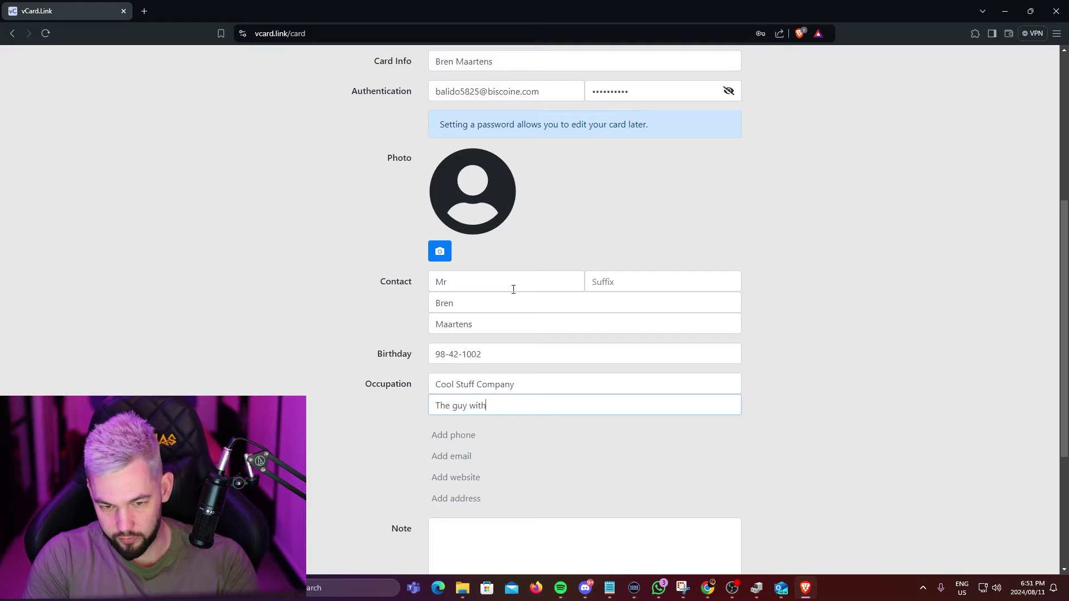
pyautogui.write(' the cool s')
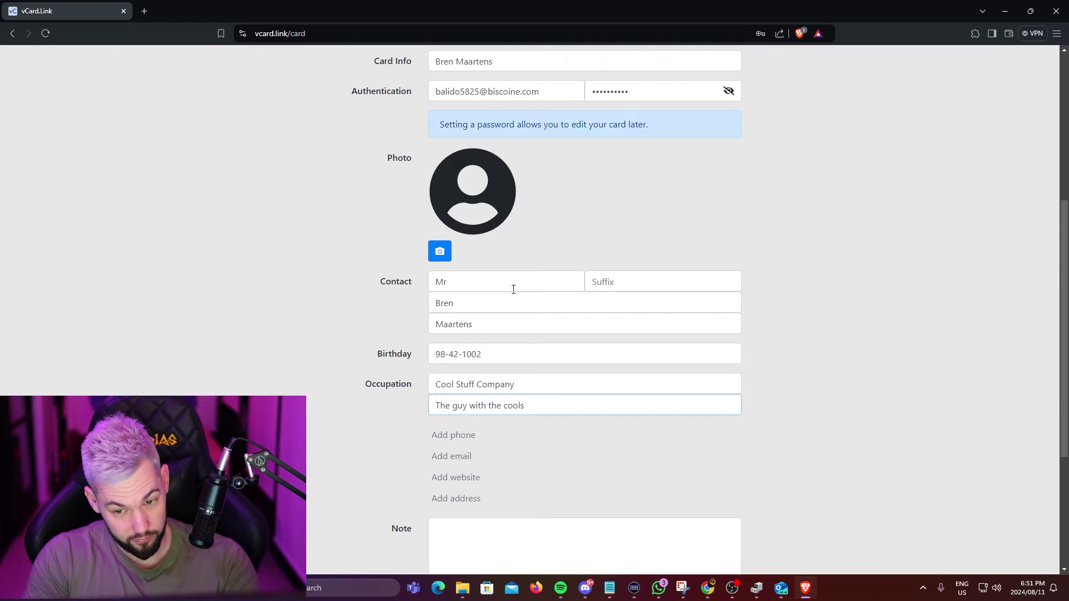
pyautogui.press('BackSpace')
pyautogui.write('sstu')
pyautogui.write('uff')
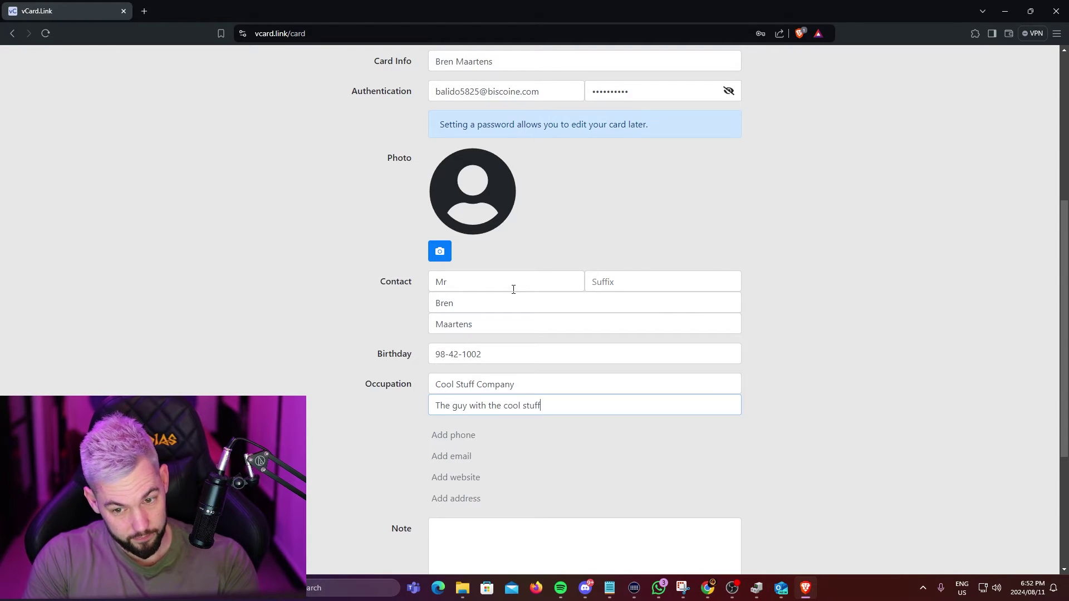
# Add a phone row to the card, trying and removing extra phone and website rows.
pyautogui.scroll(-1, 435, 395)
pyautogui.click(449, 382)
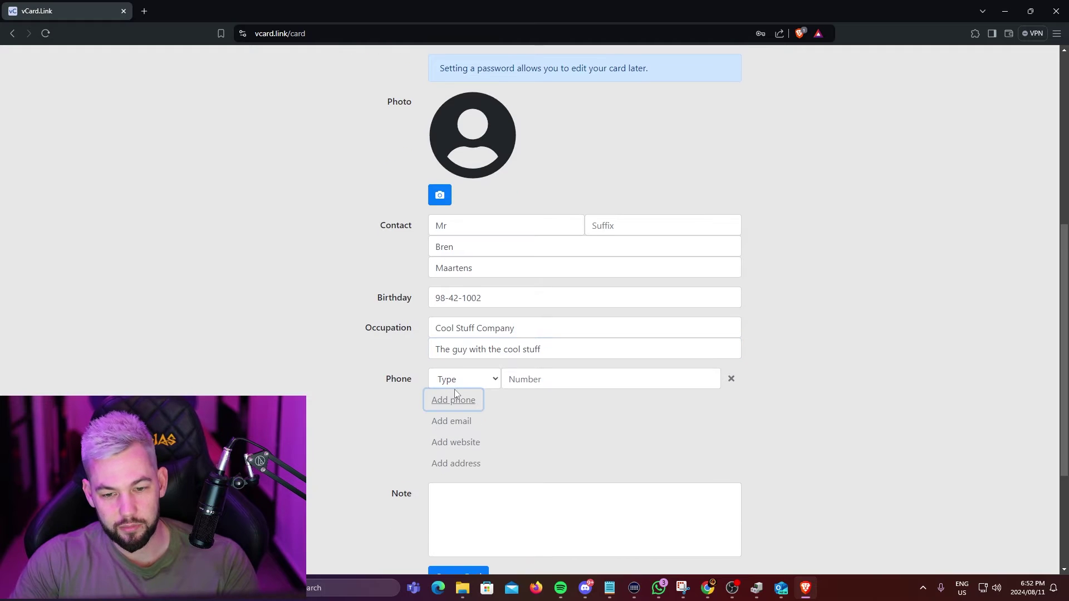
pyautogui.scroll(-1, 467, 362)
pyautogui.click(484, 329)
pyautogui.click(573, 379)
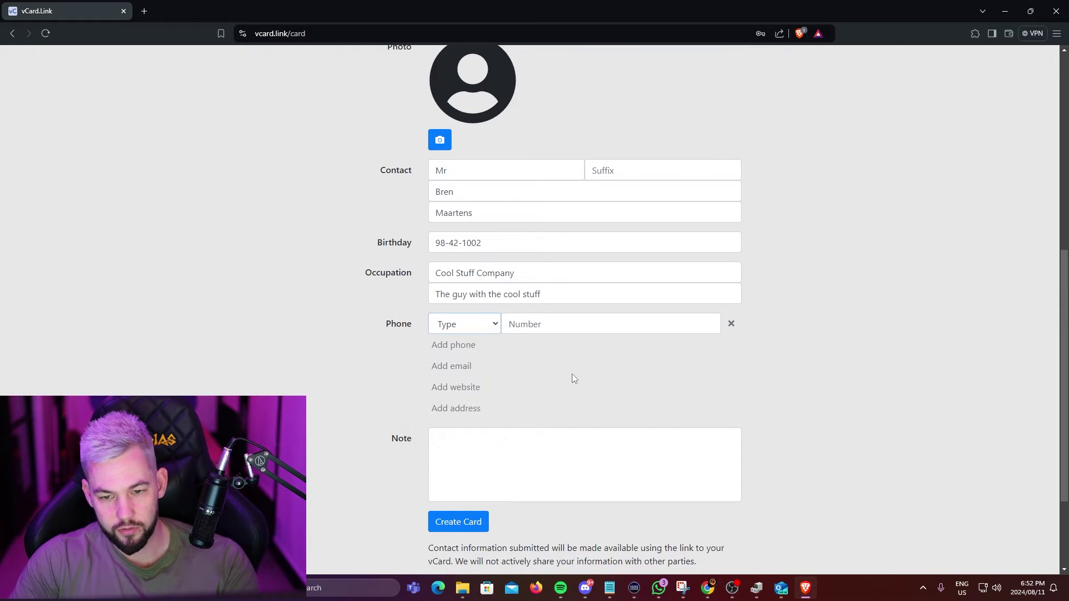
pyautogui.click(455, 345)
pyautogui.click(730, 346)
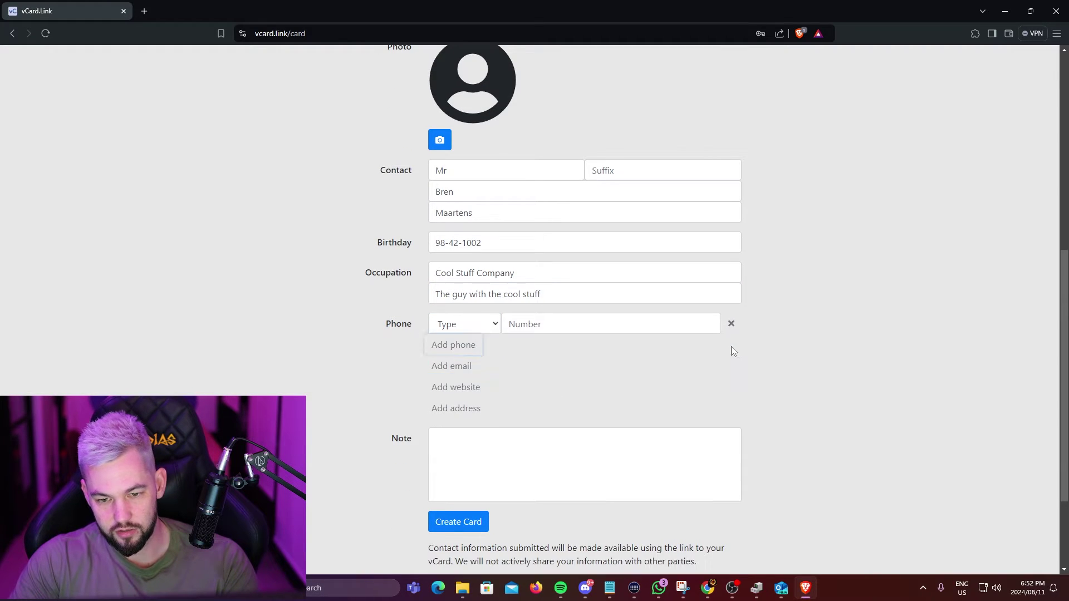
pyautogui.click(462, 388)
pyautogui.click(732, 397)
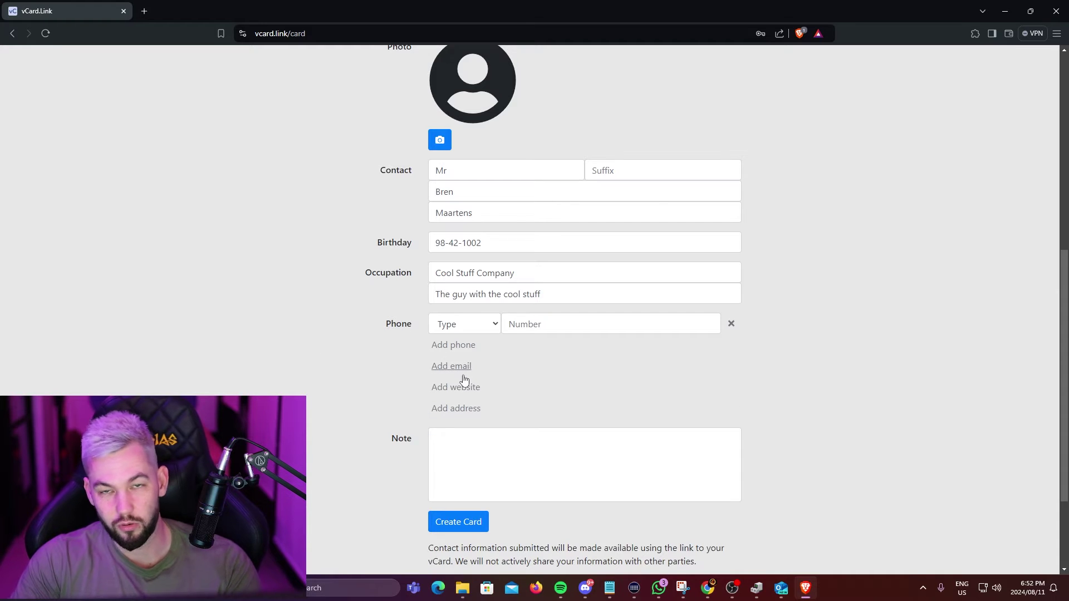
pyautogui.click(496, 429)
pyautogui.scroll(-2, 596, 453)
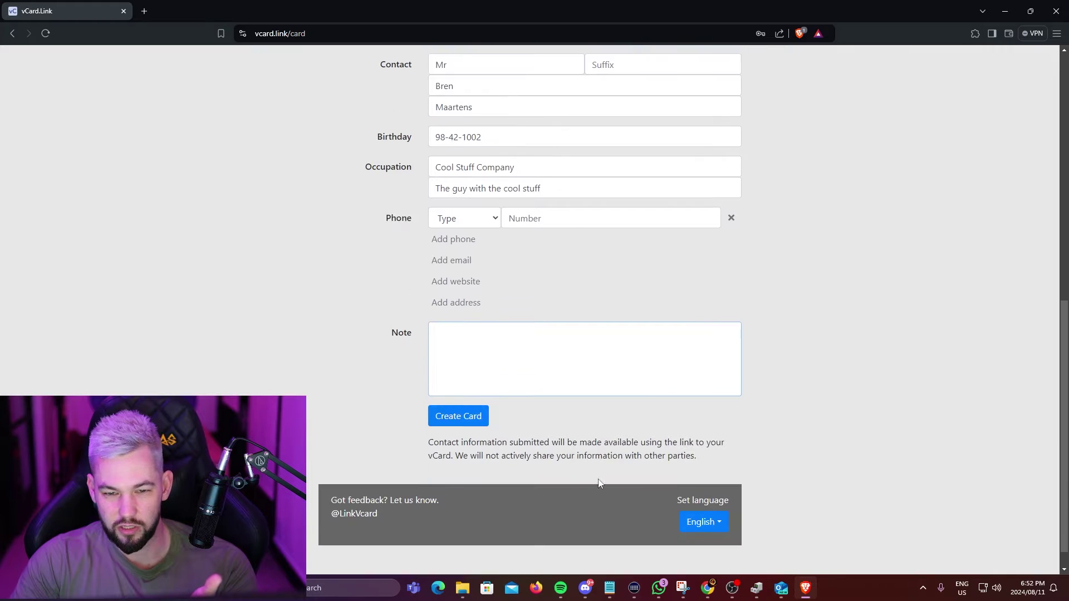
pyautogui.scroll(3, 484, 373)
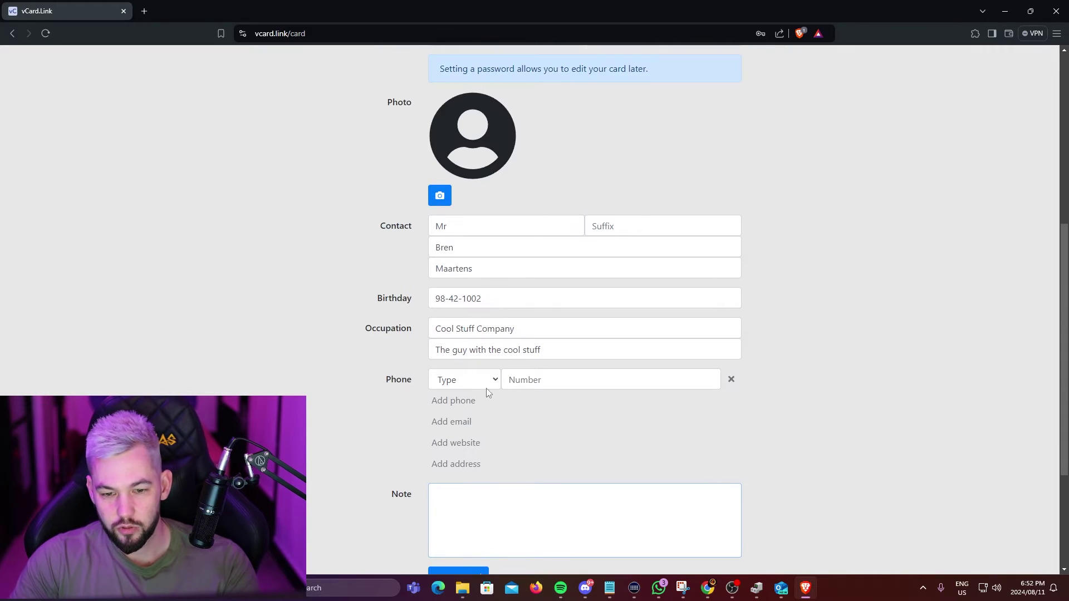
# Set the phone type to Main and enter the phone number.
pyautogui.click(468, 382)
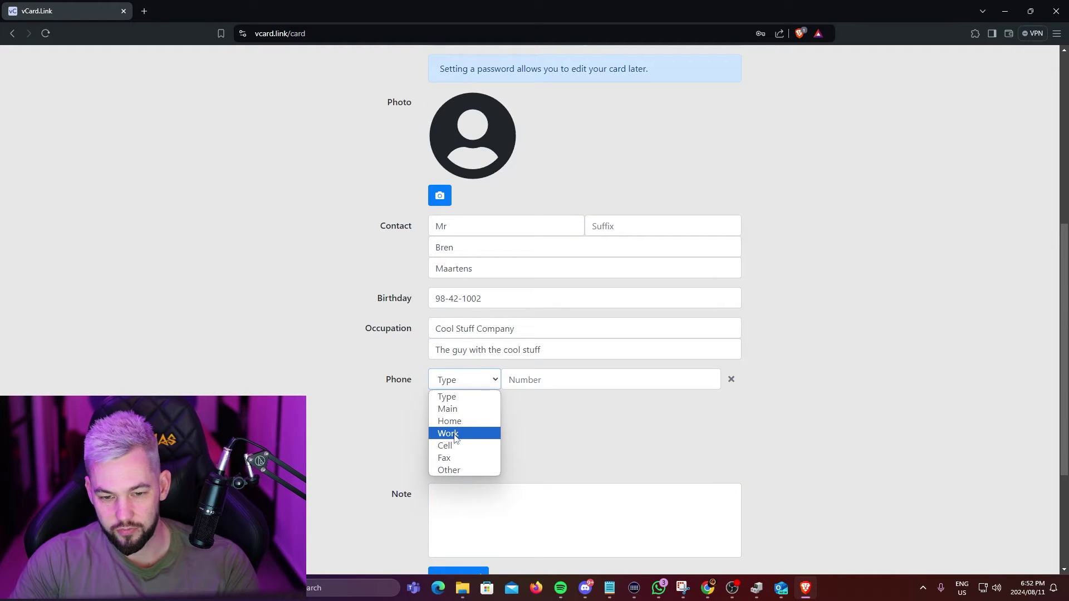
pyautogui.click(463, 413)
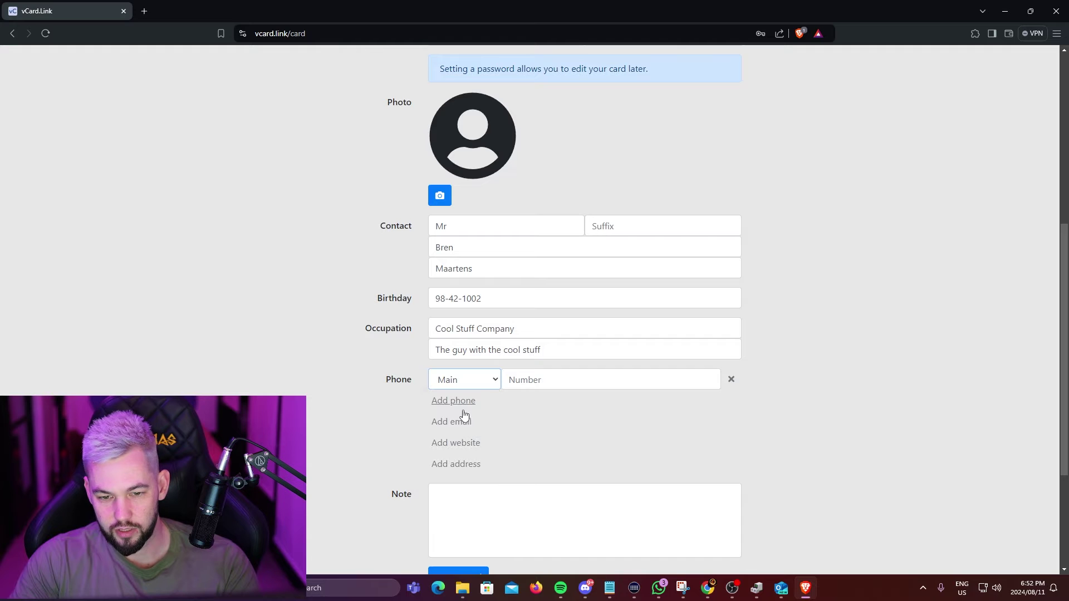
pyautogui.click(484, 379)
pyautogui.click(485, 379)
pyautogui.click(562, 384)
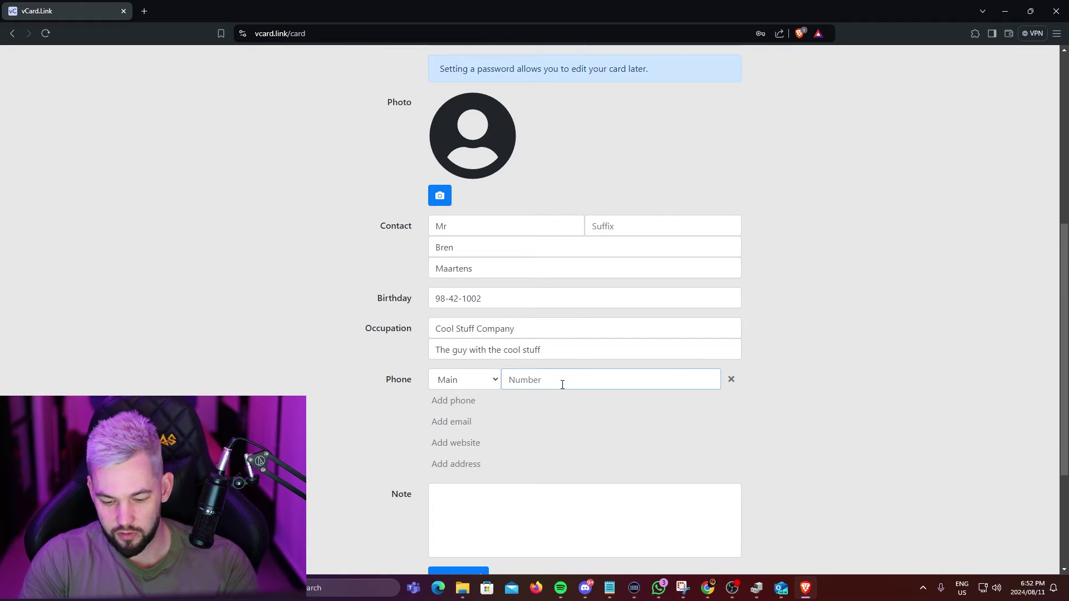
pyautogui.write('1')
pyautogui.press('BackSpace')
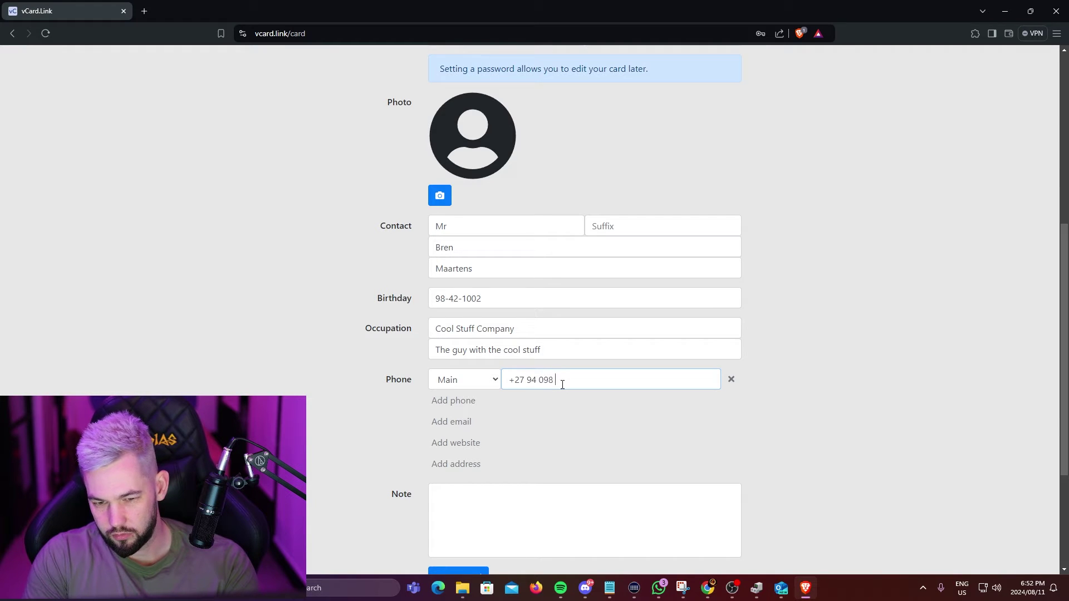
pyautogui.click(518, 419)
# Add an e-mail row and paste the account's e-mail address into it.
pyautogui.scroll(-1, 500, 406)
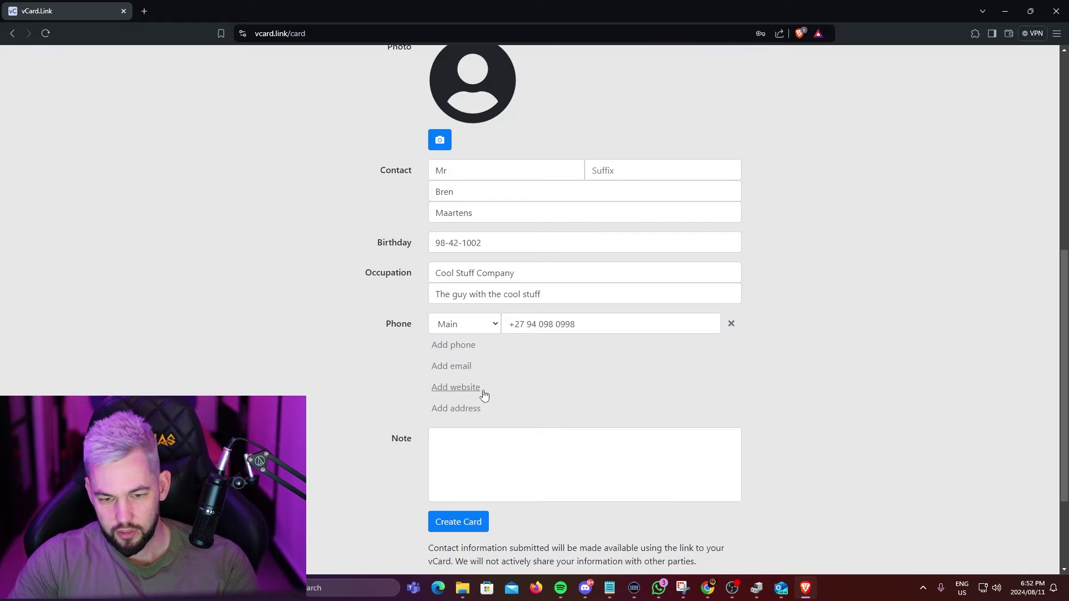
pyautogui.click(451, 367)
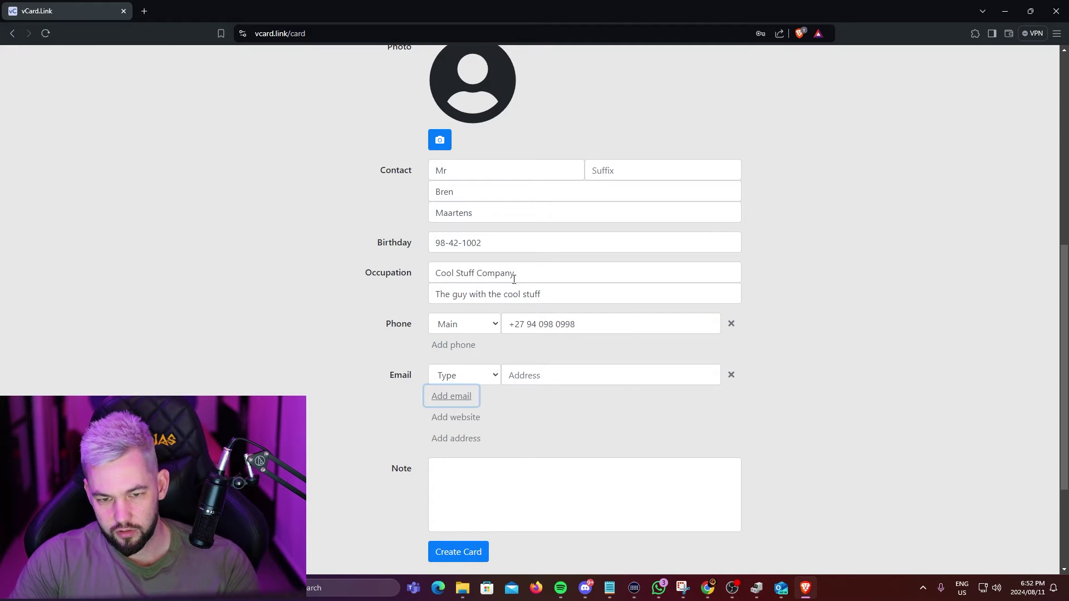
pyautogui.scroll(4, 513, 278)
pyautogui.moveTo(539, 202); pyautogui.dragTo(429, 215)
pyautogui.hotkey('ctrl', 'c')
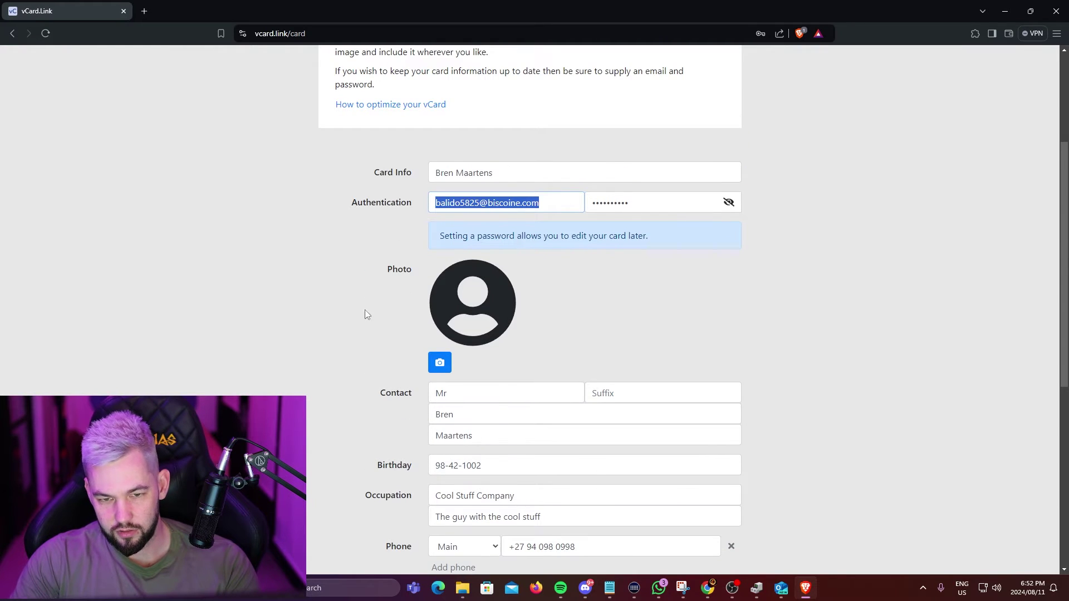
pyautogui.scroll(-4, 365, 309)
pyautogui.click(549, 375)
pyautogui.hotkey('ctrl', 'v')
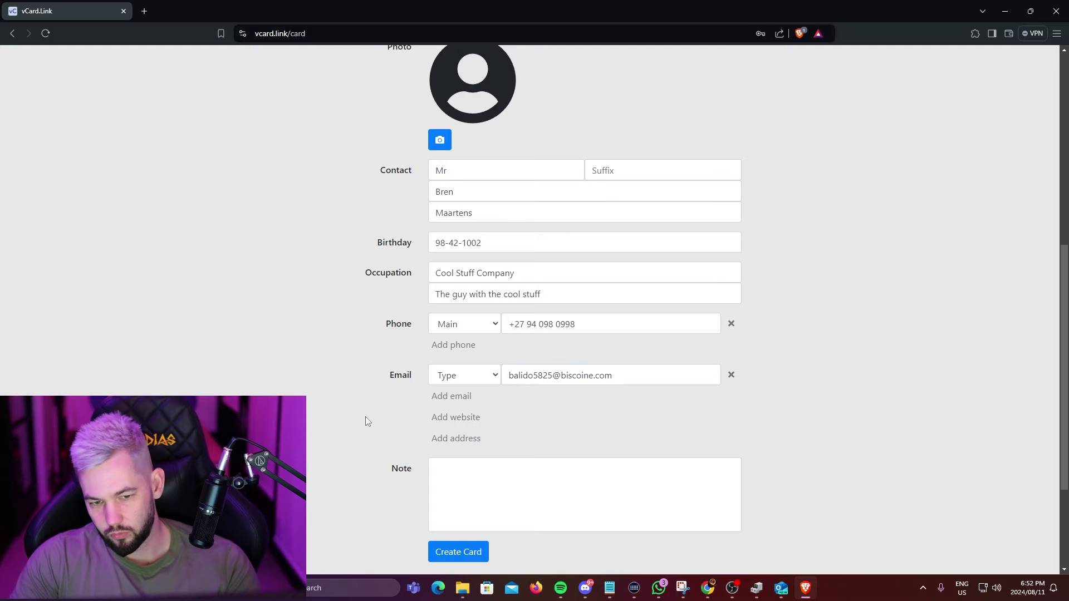
# Submit the form with Create Card.
pyautogui.scroll(-2, 384, 407)
pyautogui.scroll(7, 280, 322)
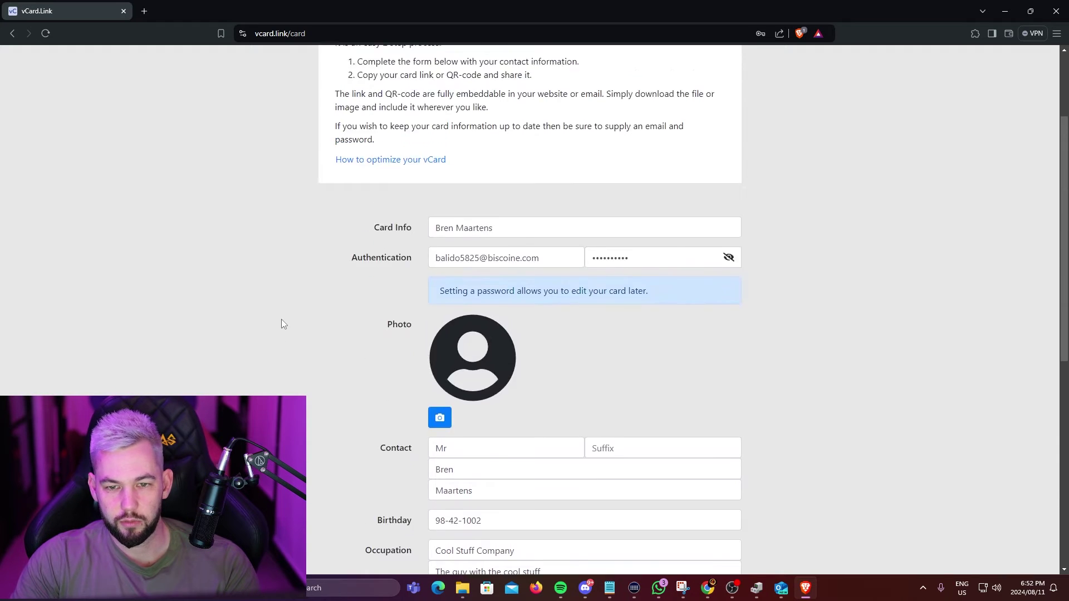
pyautogui.scroll(-6, 282, 324)
pyautogui.click(457, 494)
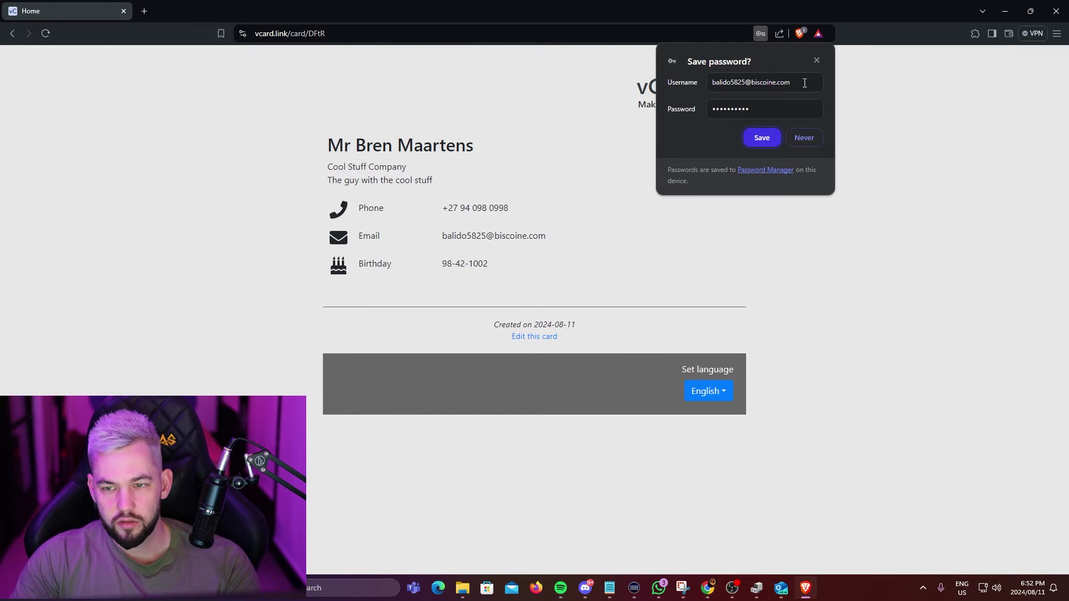
# Dismiss the save-password prompt and clear a stray text selection on the card.
pyautogui.click(806, 139)
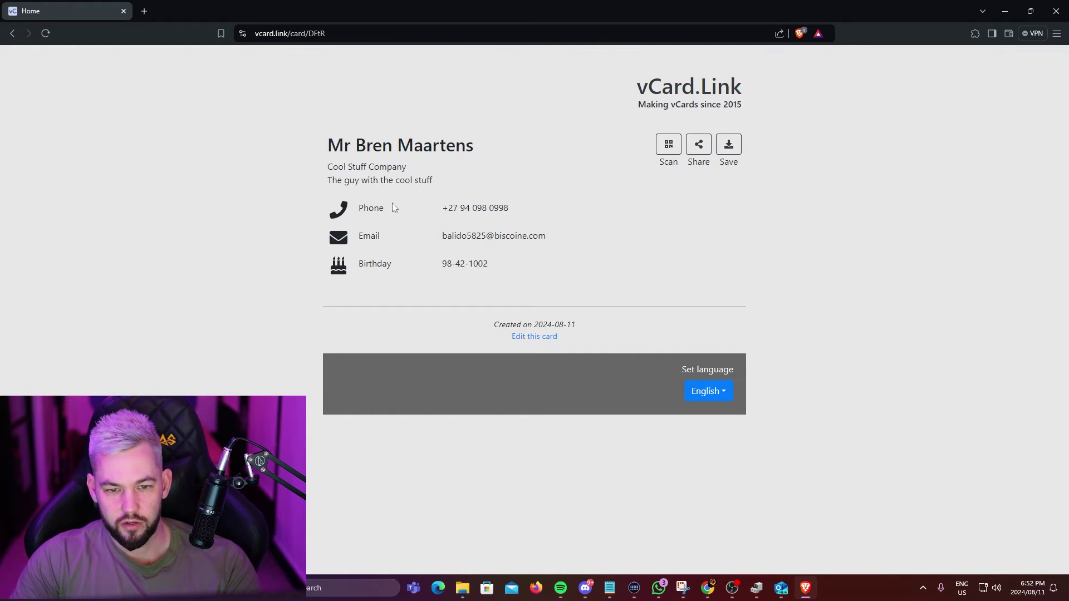
pyautogui.moveTo(329, 145); pyautogui.dragTo(537, 266)
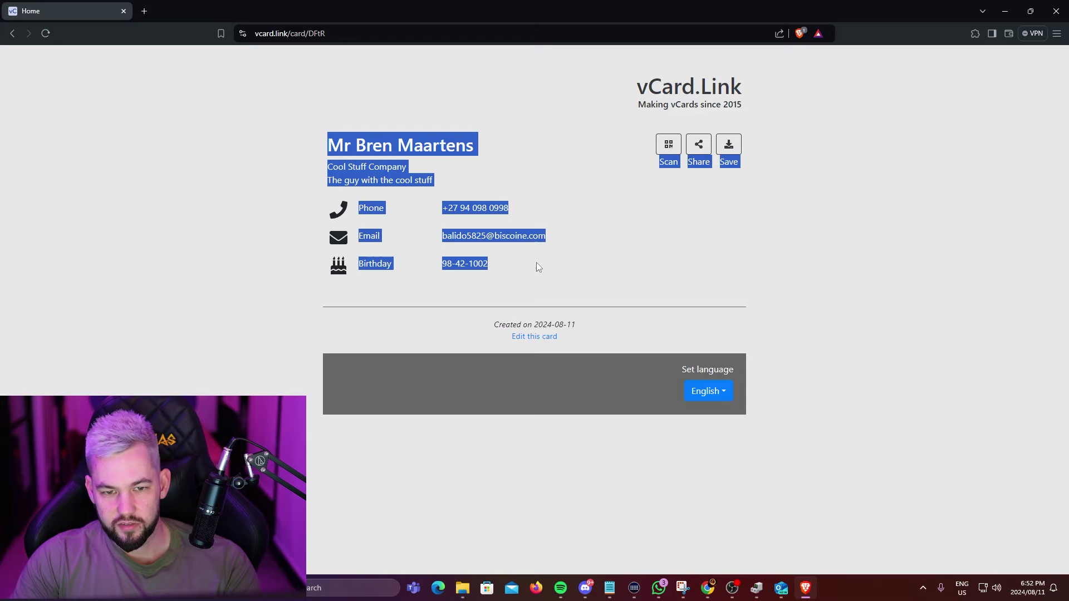
pyautogui.click(490, 131)
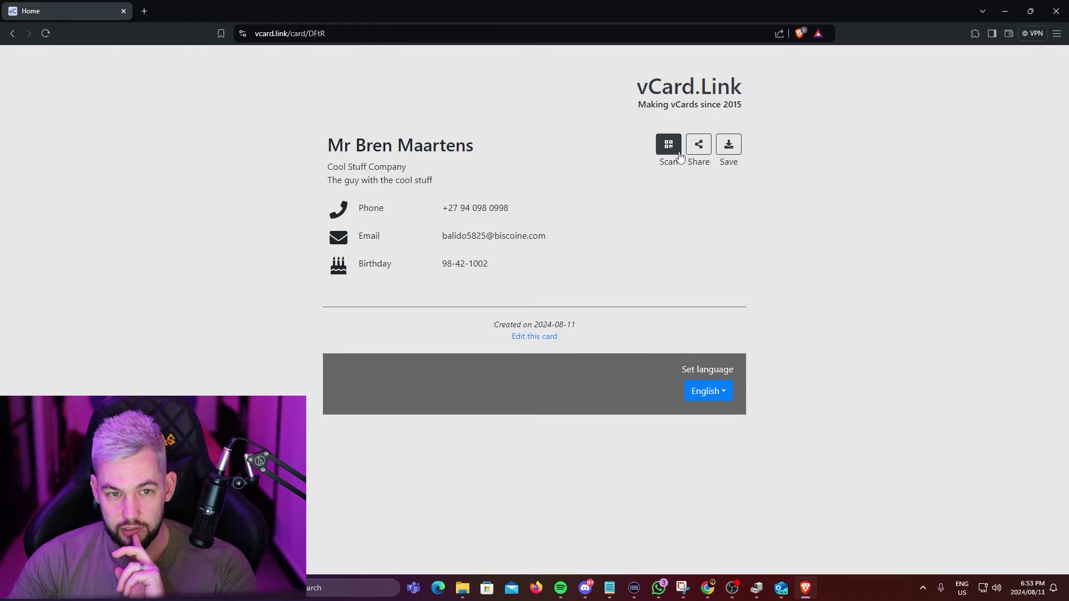
# Download the card as DFtR.vcf with type VCF File (*.vcf) into Downloads.
pyautogui.click(734, 152)
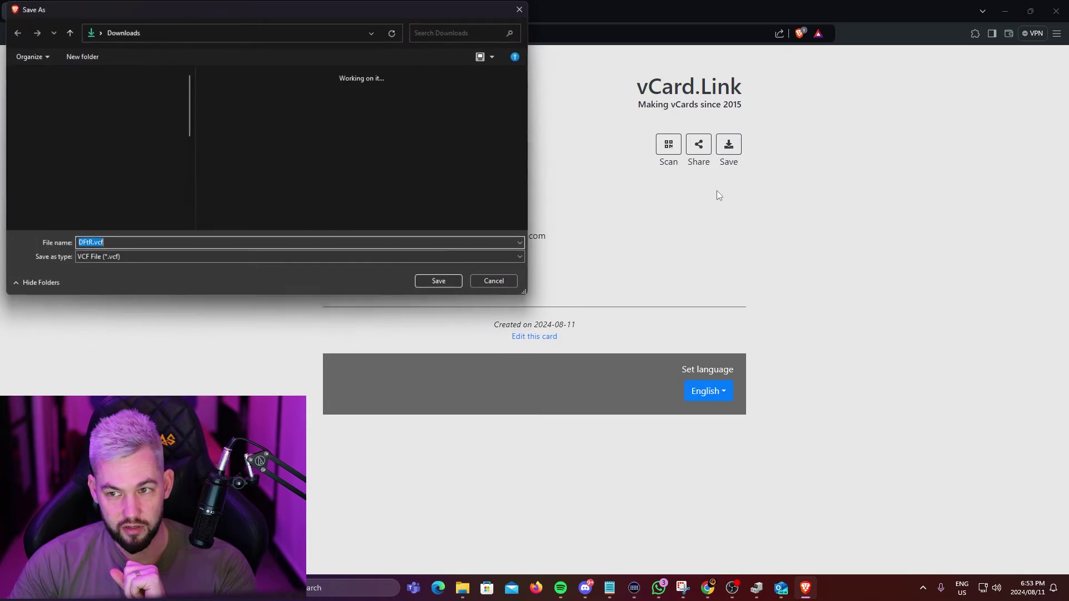
pyautogui.click(128, 258)
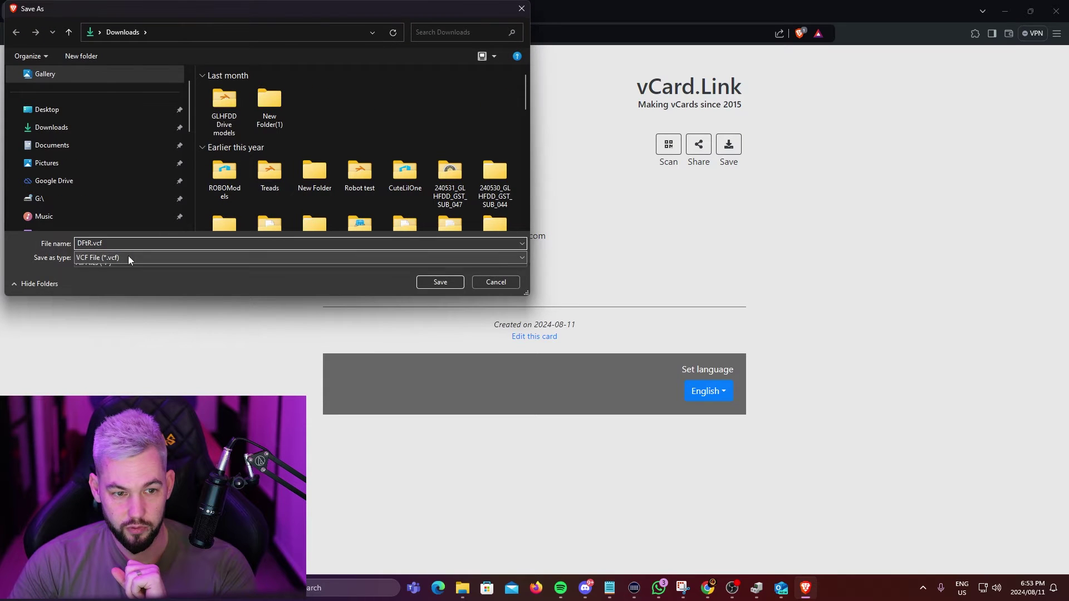
pyautogui.click(127, 297)
pyautogui.click(495, 282)
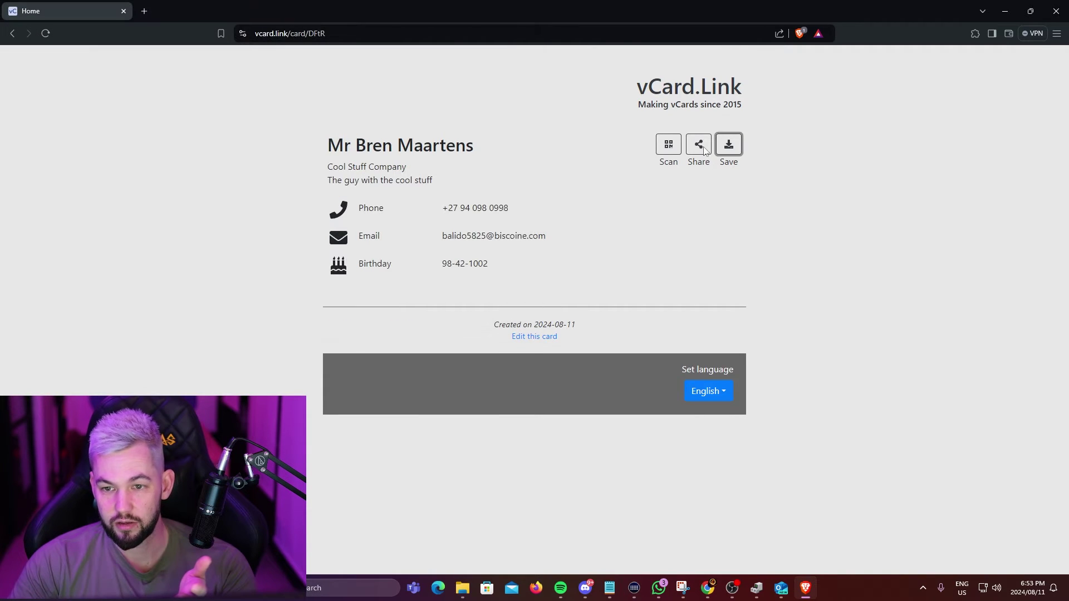
pyautogui.click(698, 145)
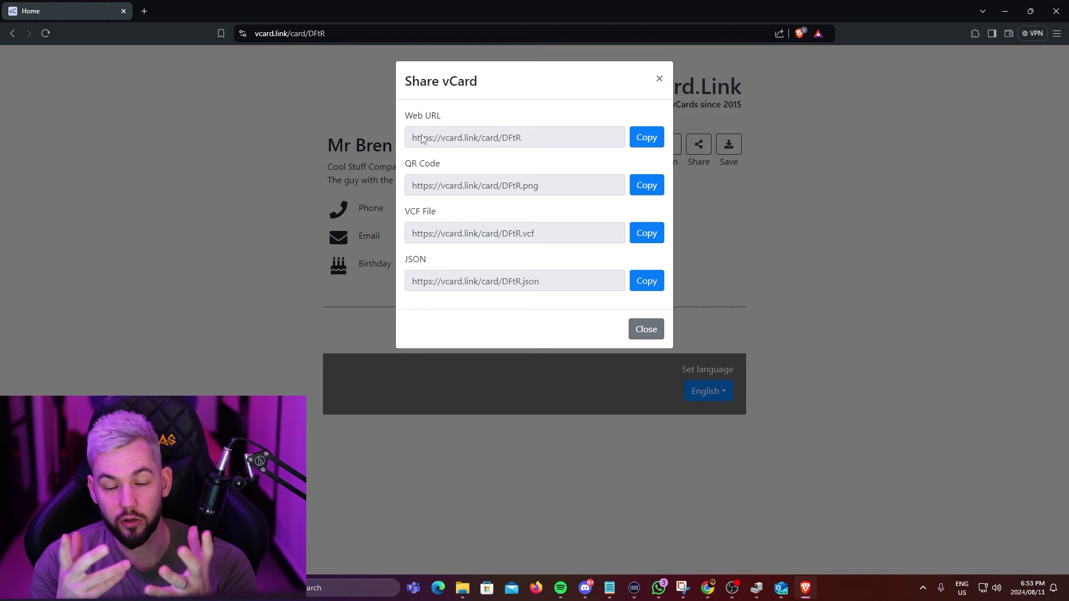
# Select the card's full Web URL in the Share vCard dialog.
pyautogui.moveTo(412, 138); pyautogui.dragTo(529, 131)
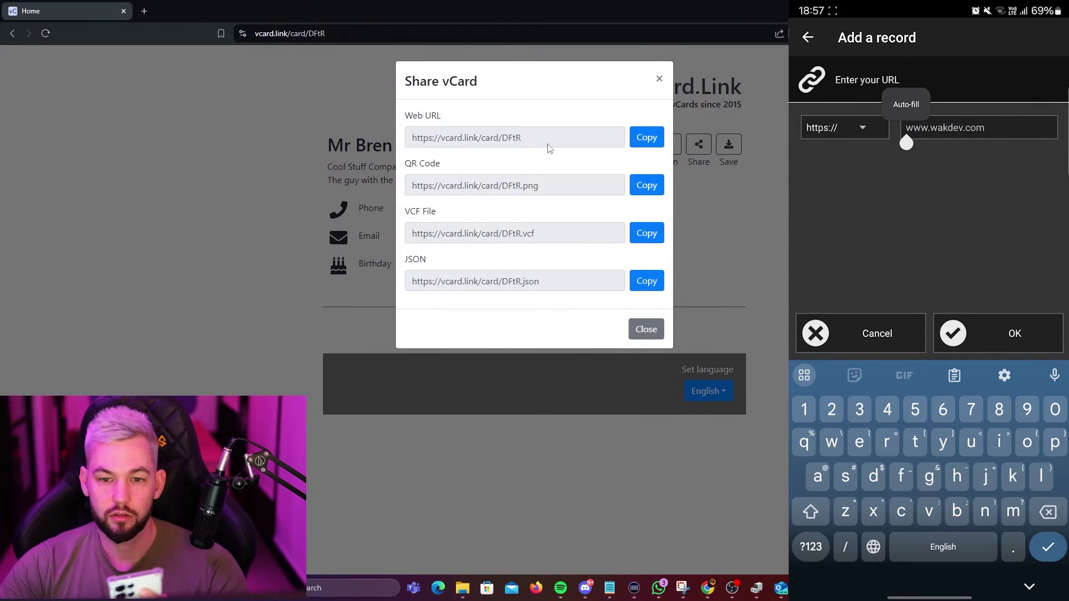
pyautogui.moveTo(549, 147); pyautogui.dragTo(397, 141)
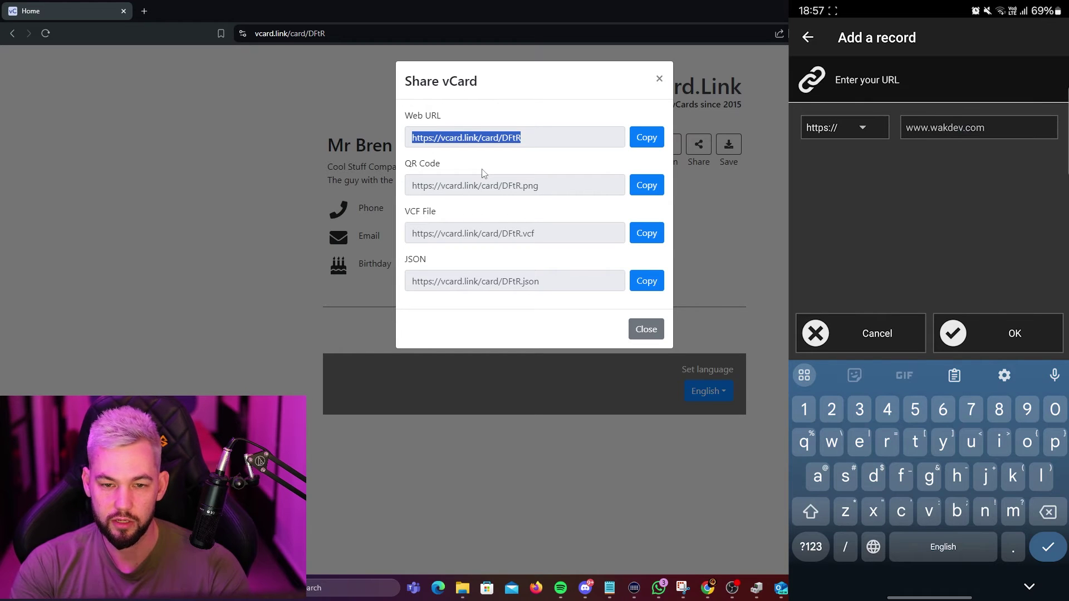
# Enter vcard.link/card/DFtR as the NFC Tools URL record and copy the web address.
pyautogui.write('vcard')
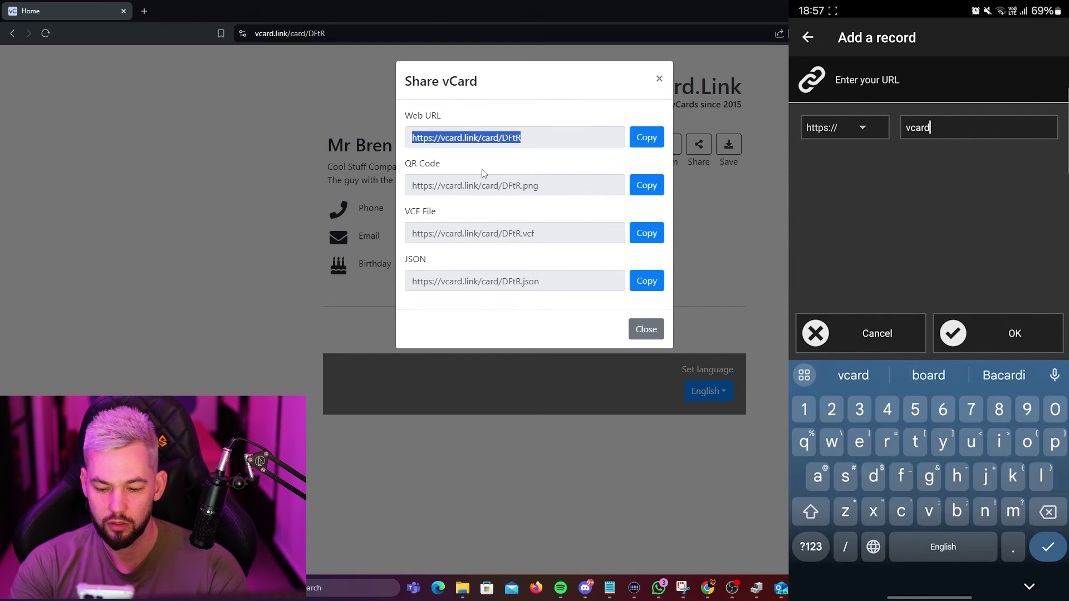
pyautogui.write('.linj')
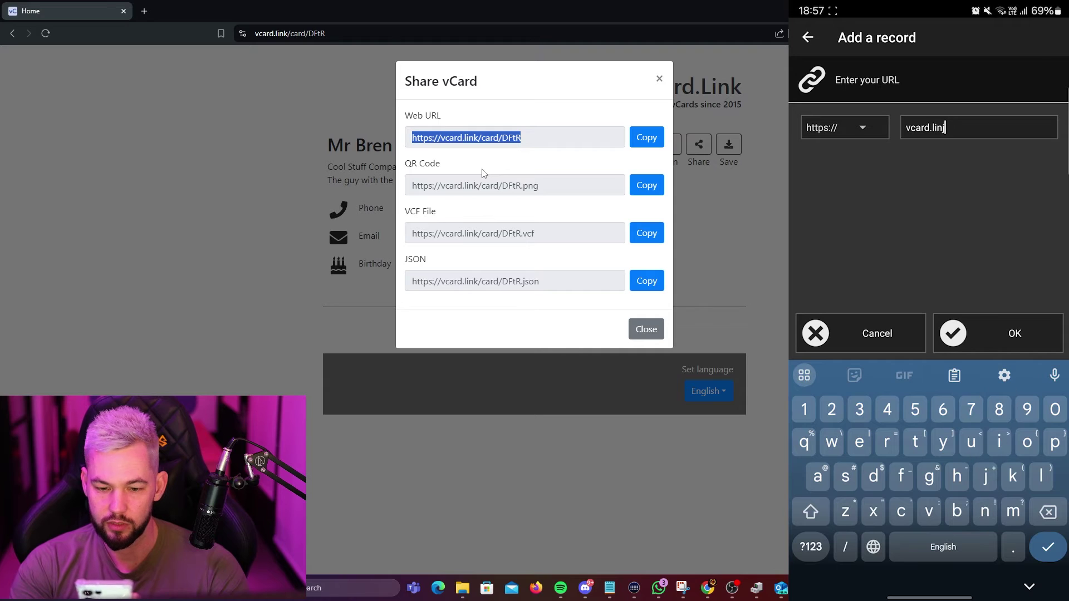
pyautogui.press('BackSpace')
pyautogui.write('k')
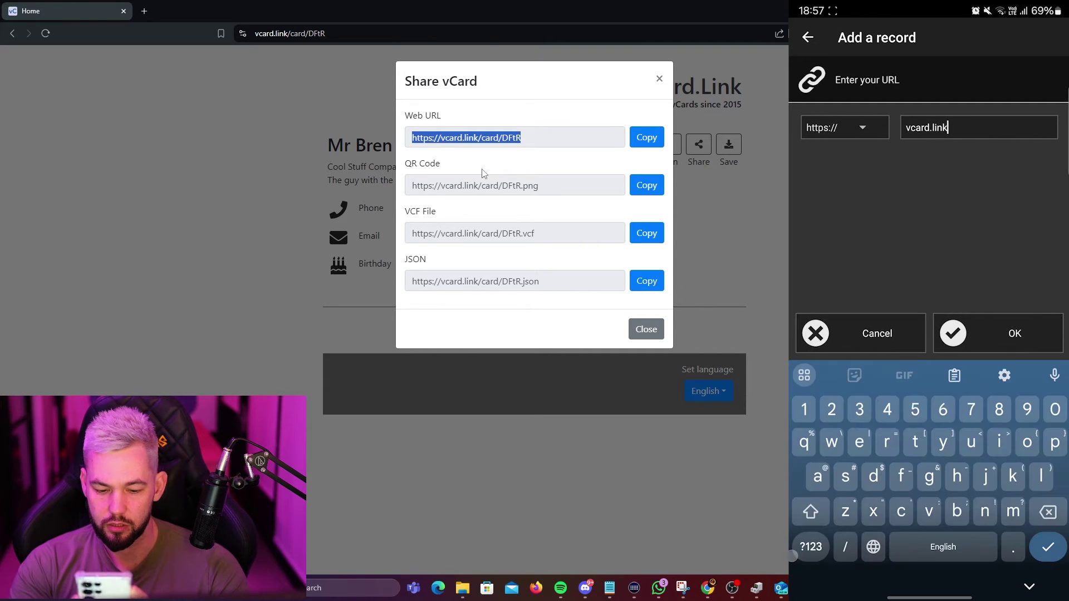
pyautogui.write('/card/')
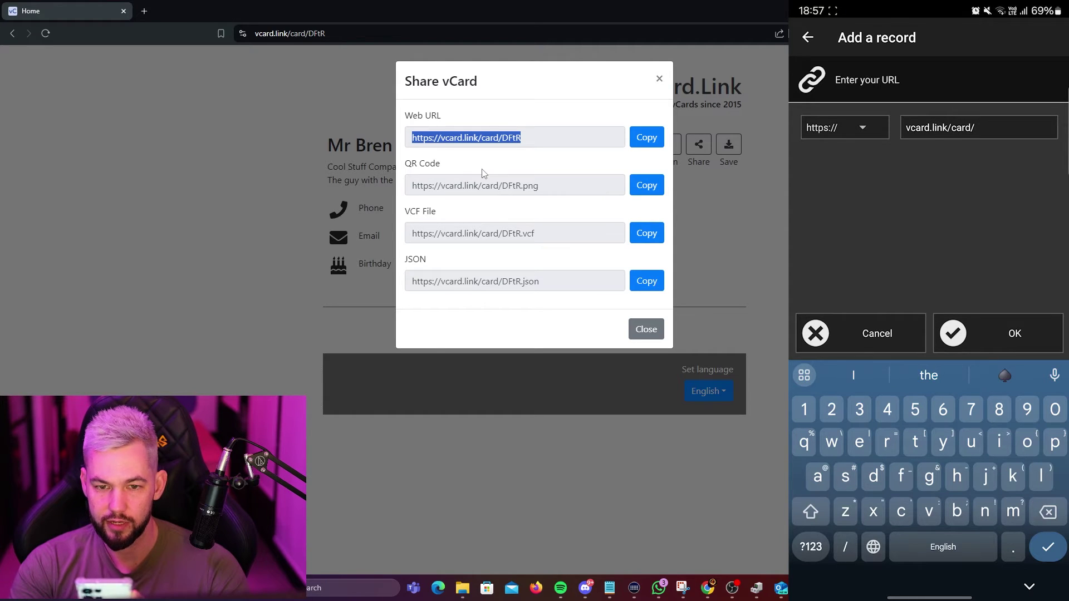
pyautogui.write('D')
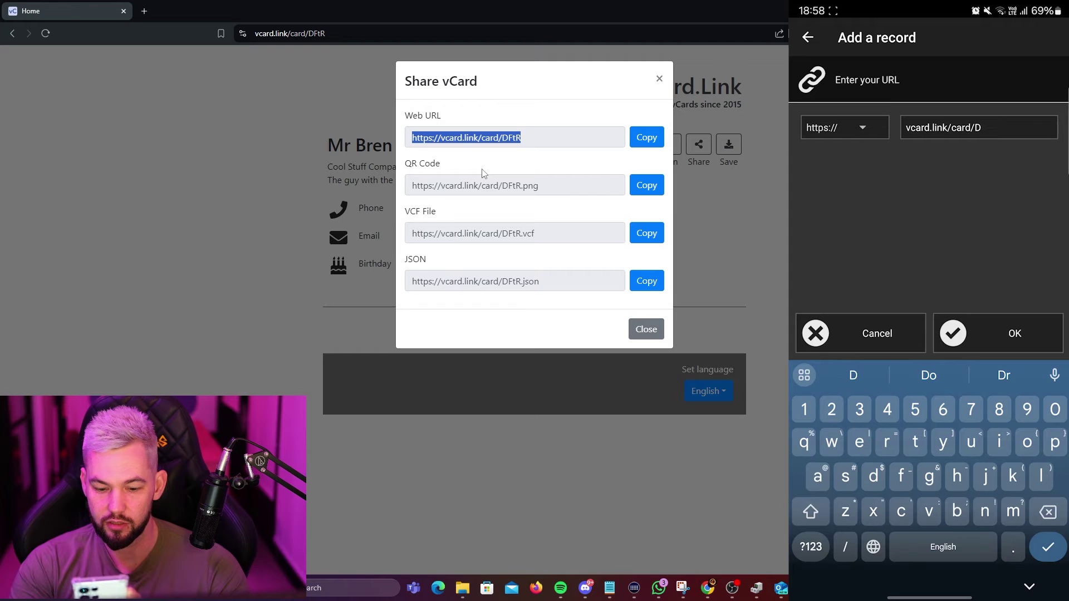
pyautogui.write('F')
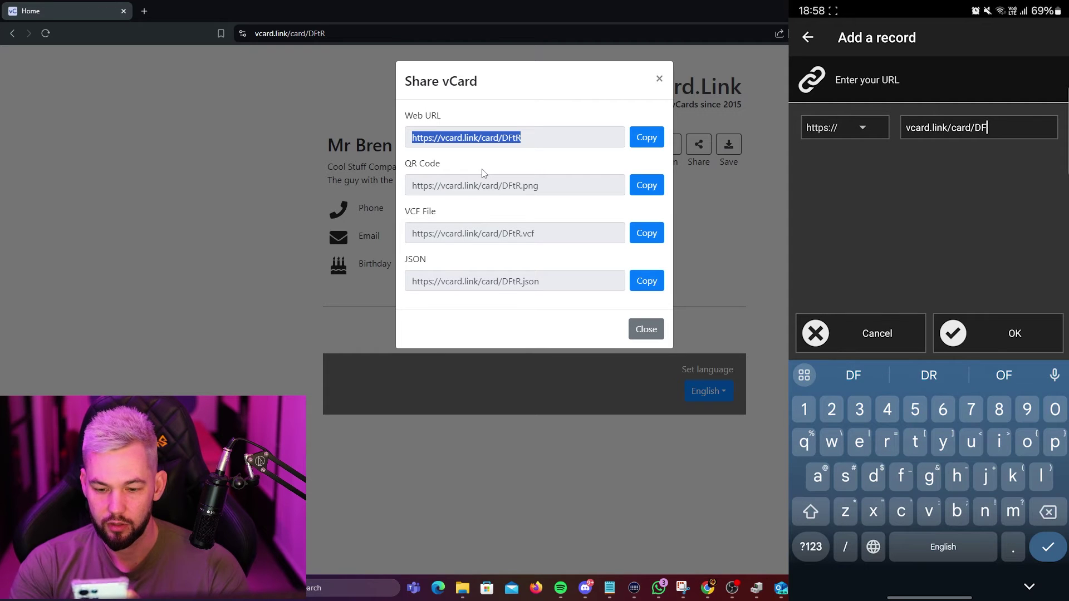
pyautogui.write('tR')
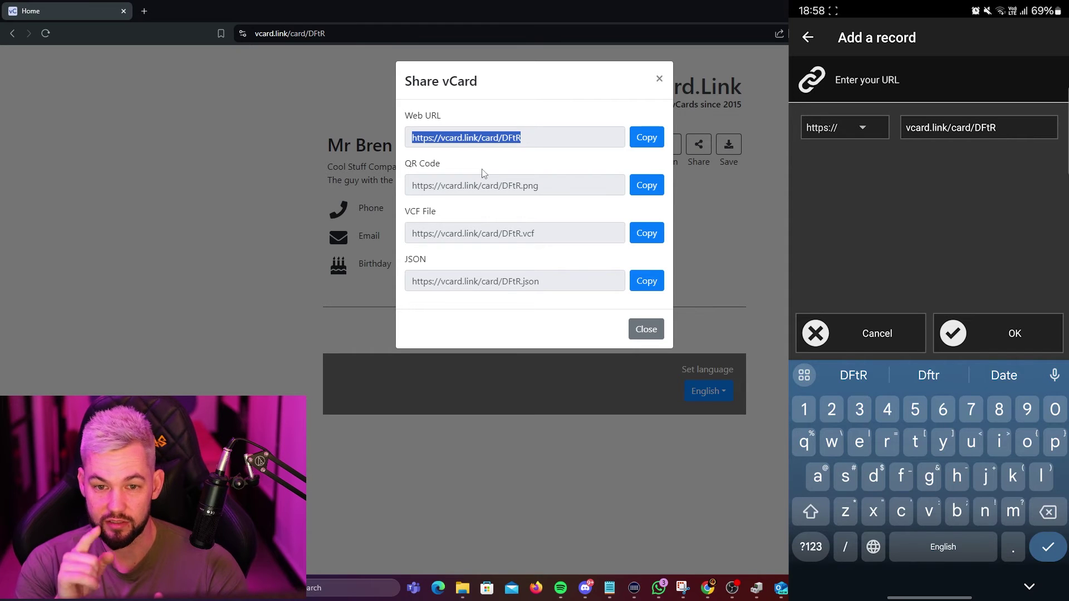
pyautogui.click(640, 139)
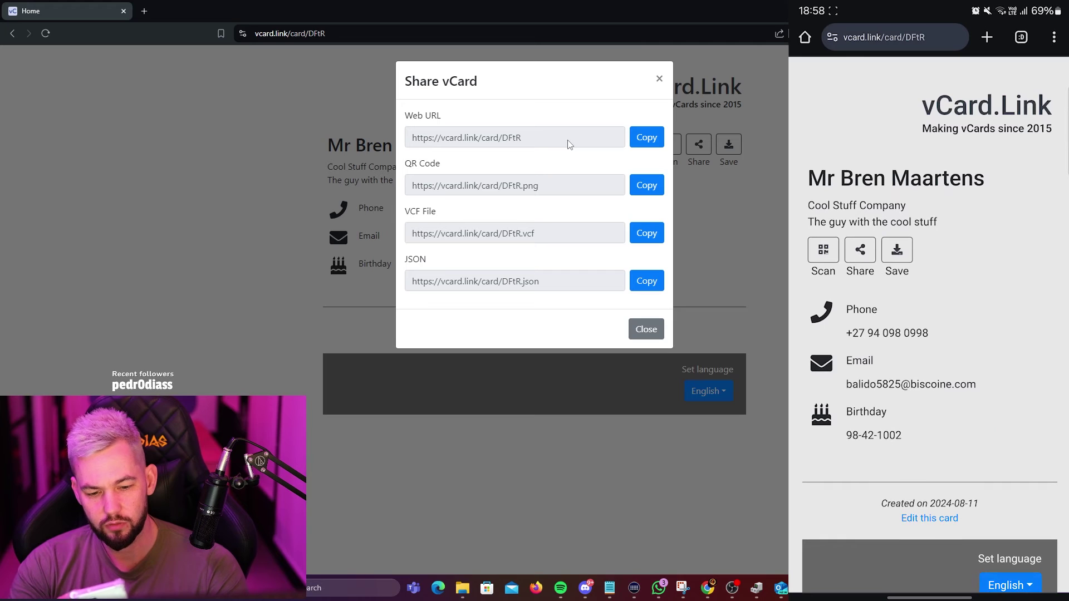
# On the phone, download the card's contact file and open it once with Contacts.
pyautogui.click(896, 250)
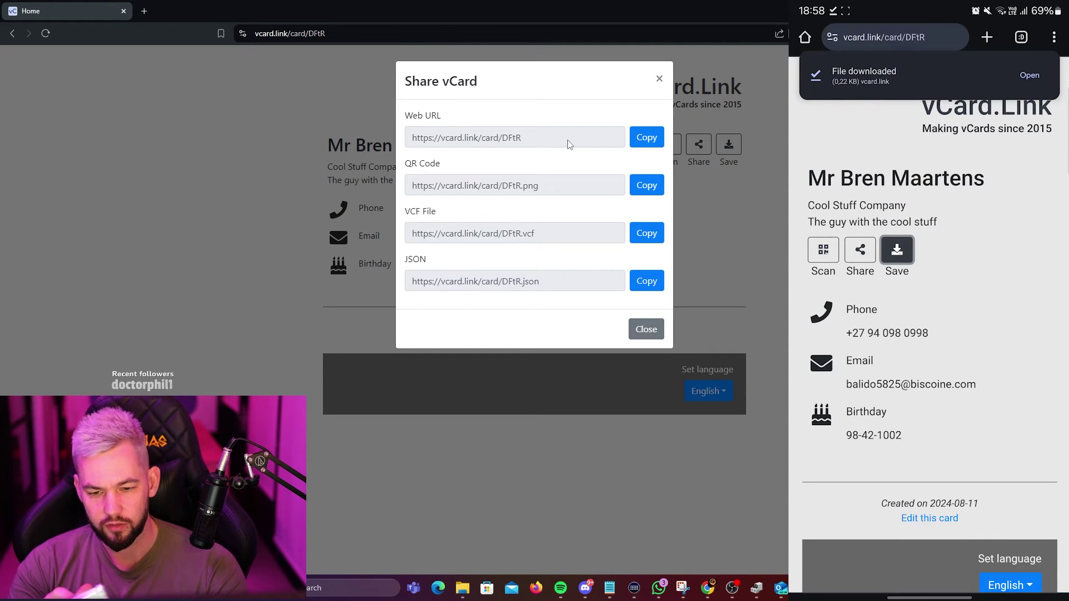
pyautogui.click(1039, 80)
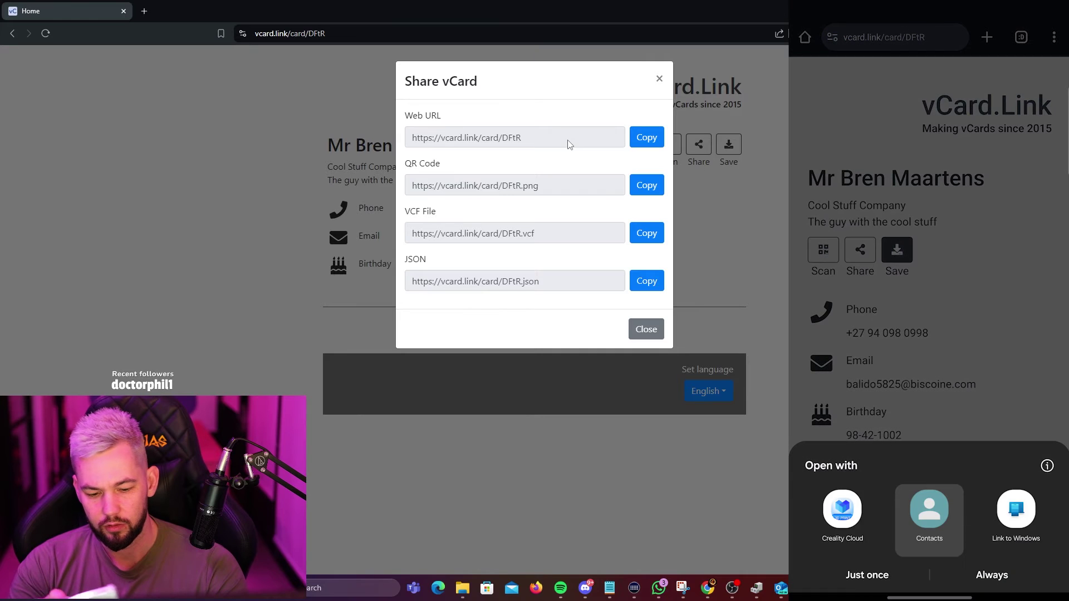
pyautogui.click(882, 576)
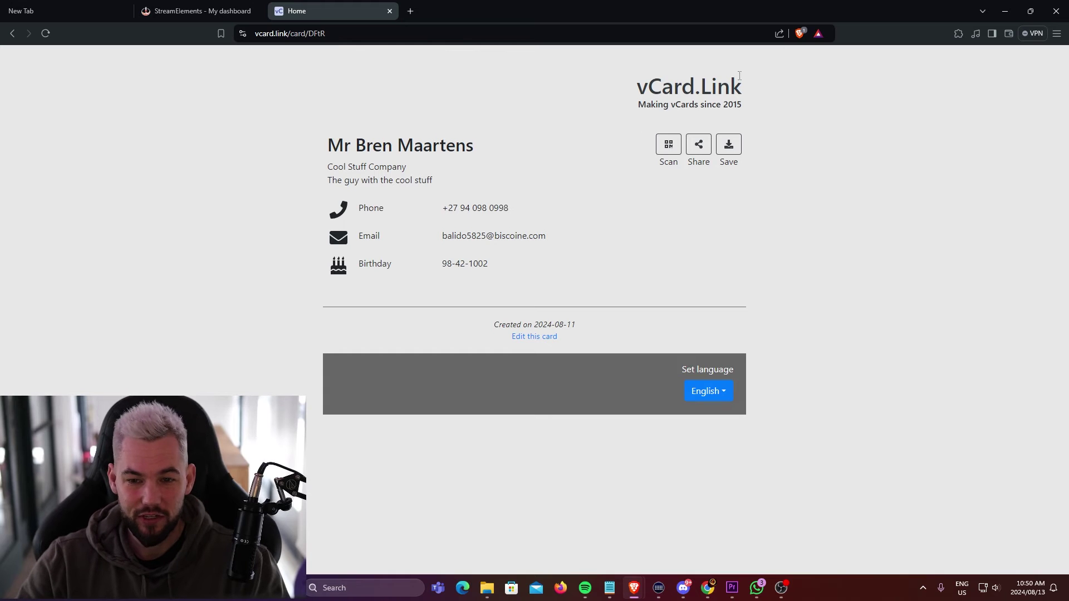
pyautogui.moveTo(739, 75); pyautogui.dragTo(757, 273)
pyautogui.click(678, 232)
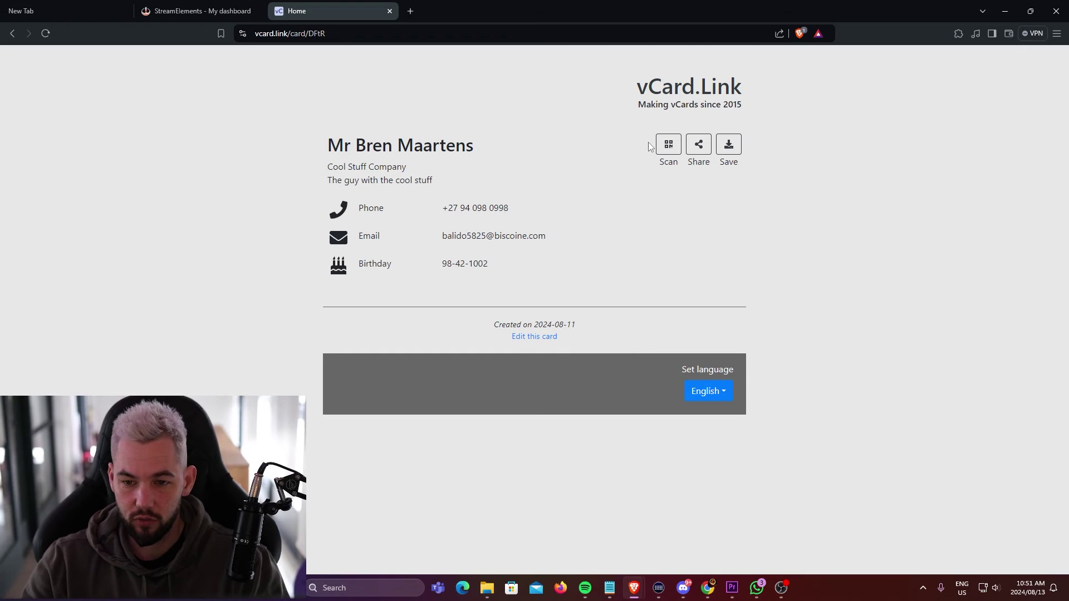
pyautogui.click(699, 146)
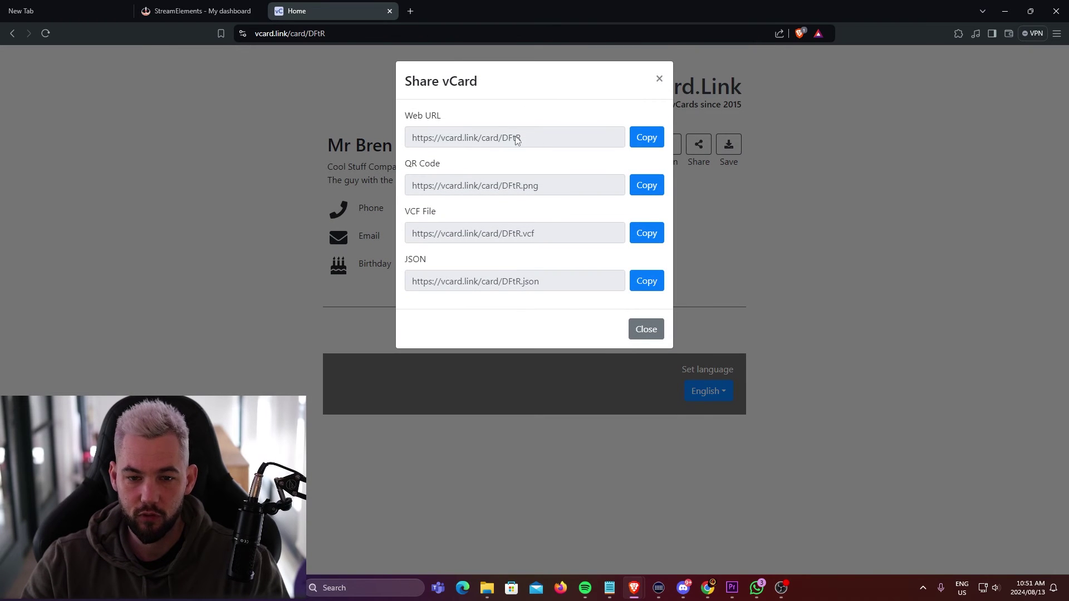
pyautogui.moveTo(517, 140); pyautogui.dragTo(405, 141)
pyautogui.press('Escape')
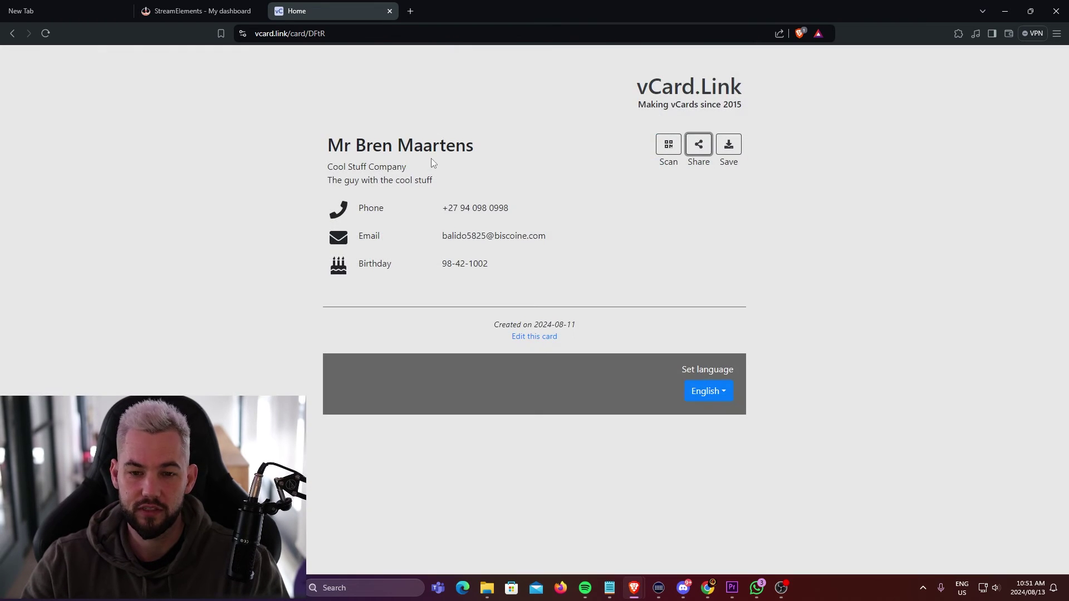
pyautogui.press('space')
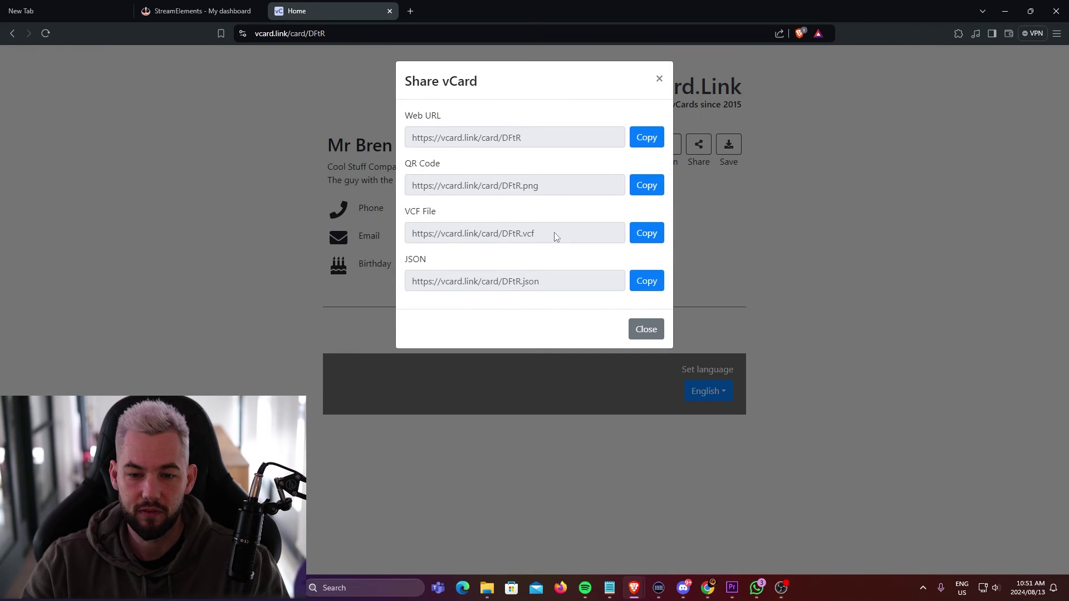
pyautogui.moveTo(555, 237); pyautogui.dragTo(411, 237)
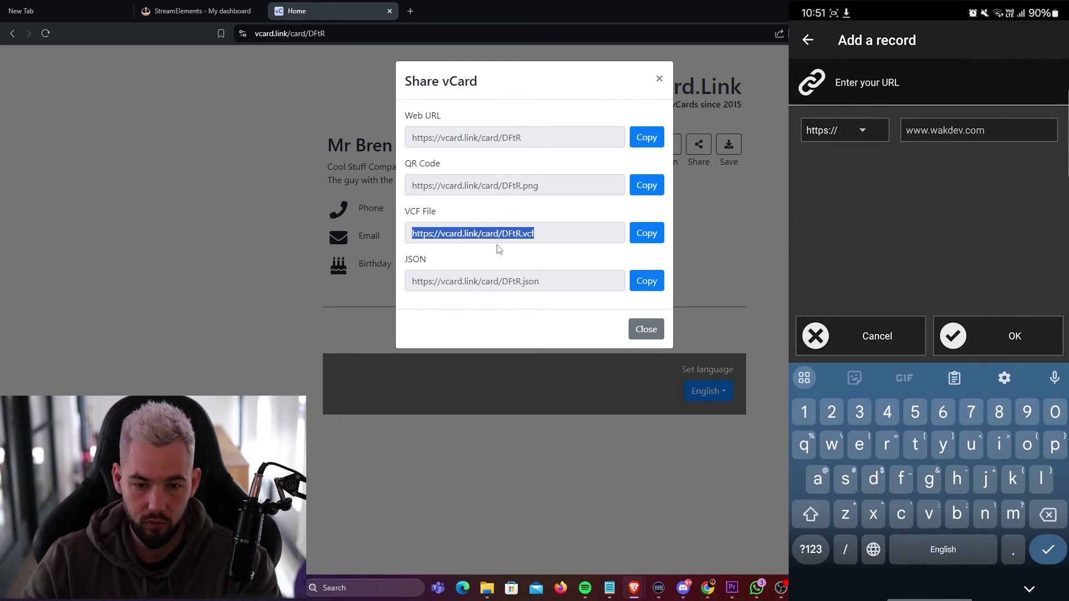
# Select the full VCF file link for writing to the NFC tag as a URL record.
pyautogui.moveTo(534, 233); pyautogui.dragTo(413, 232)
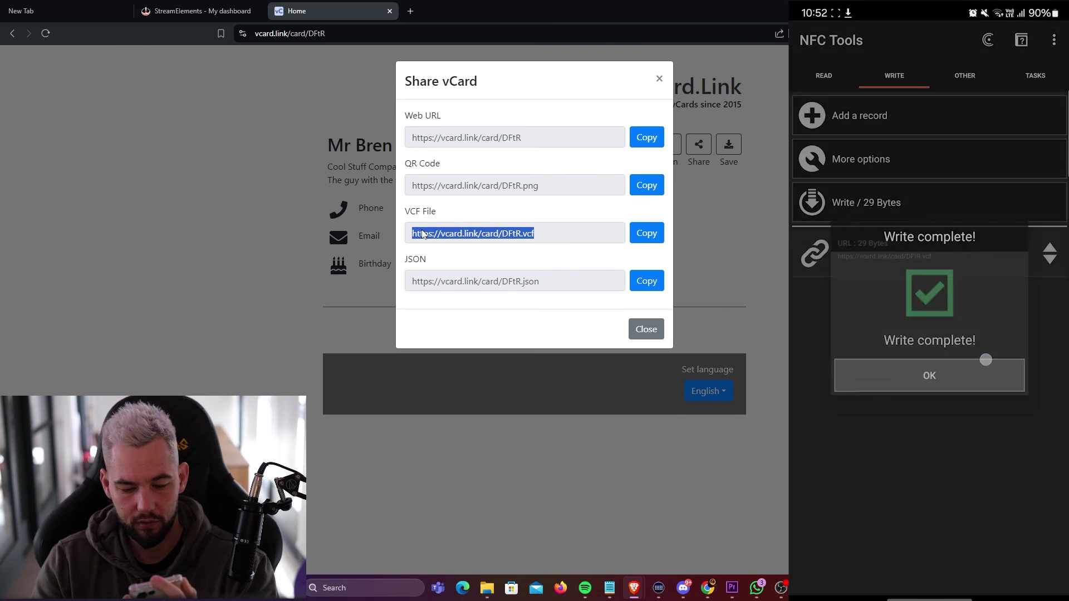
pyautogui.hotkey('alt', 'space')
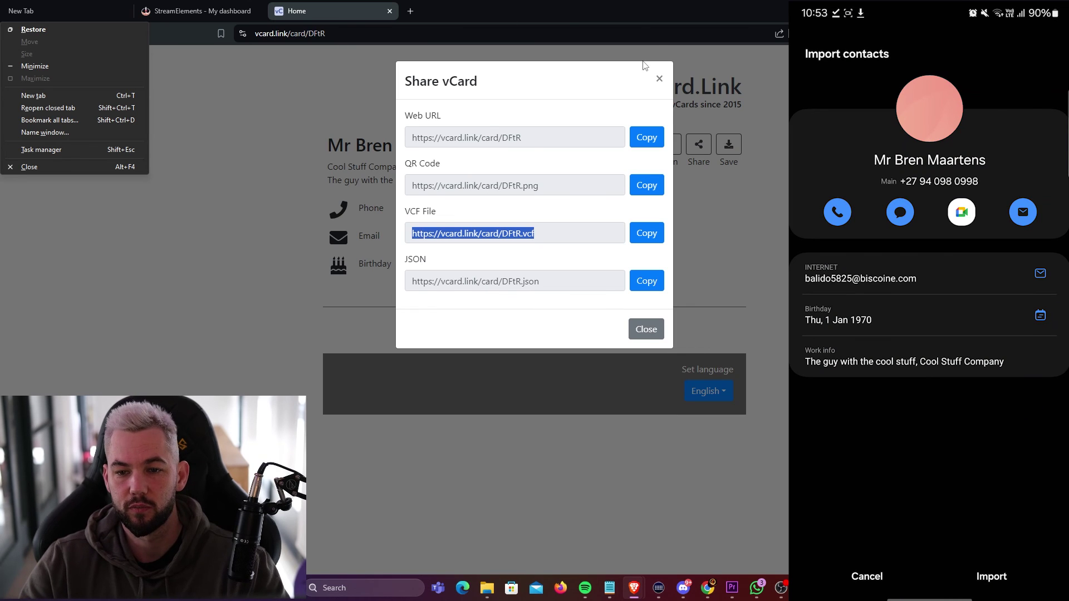
# Close the Share vCard window to return to the vCard.Link card page.
pyautogui.click(659, 78)
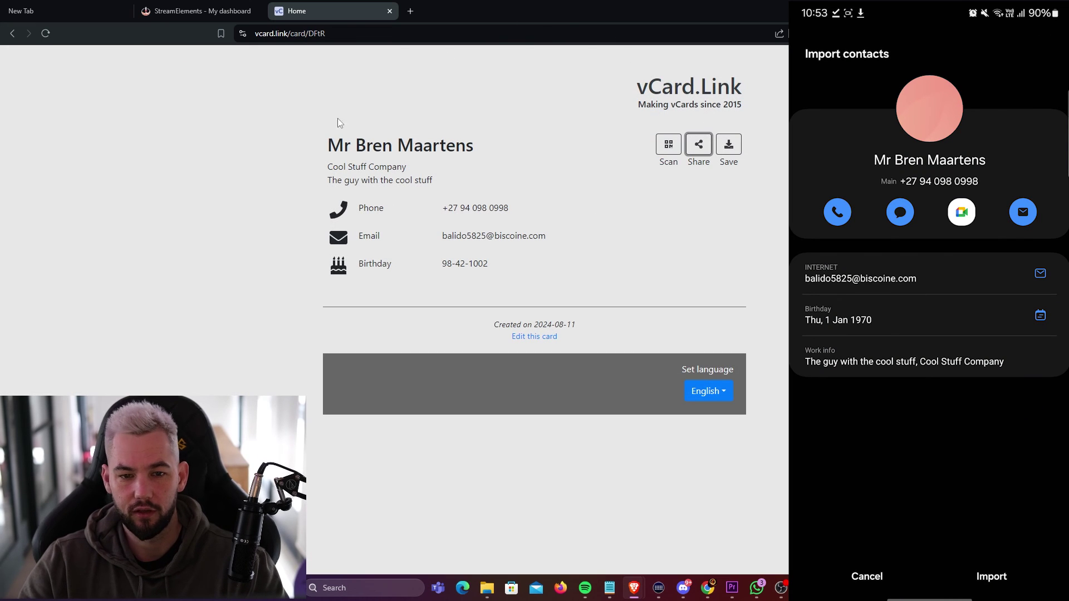